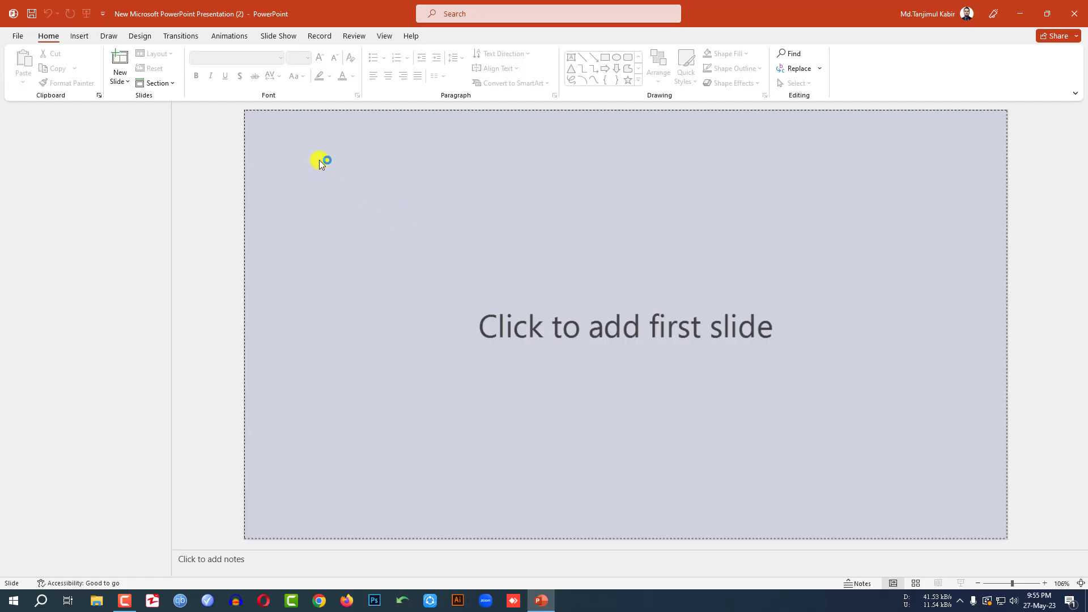
- Add a first slide to the empty presentation using the Blank layout
left_click(121, 80)
left_click(149, 241)
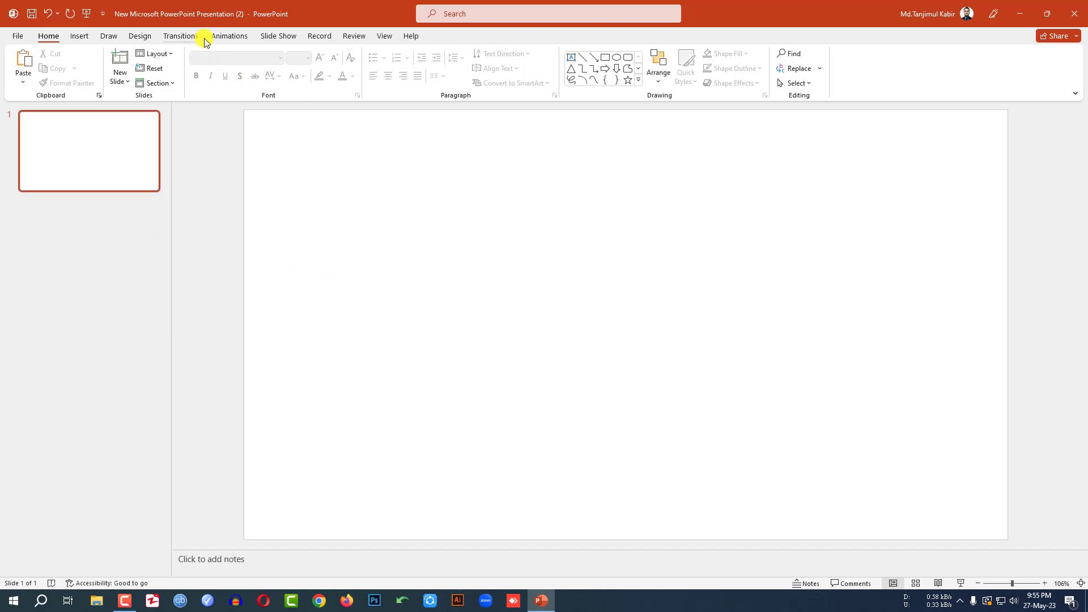
- Give the slide a solid light grey background fill
left_click(142, 37)
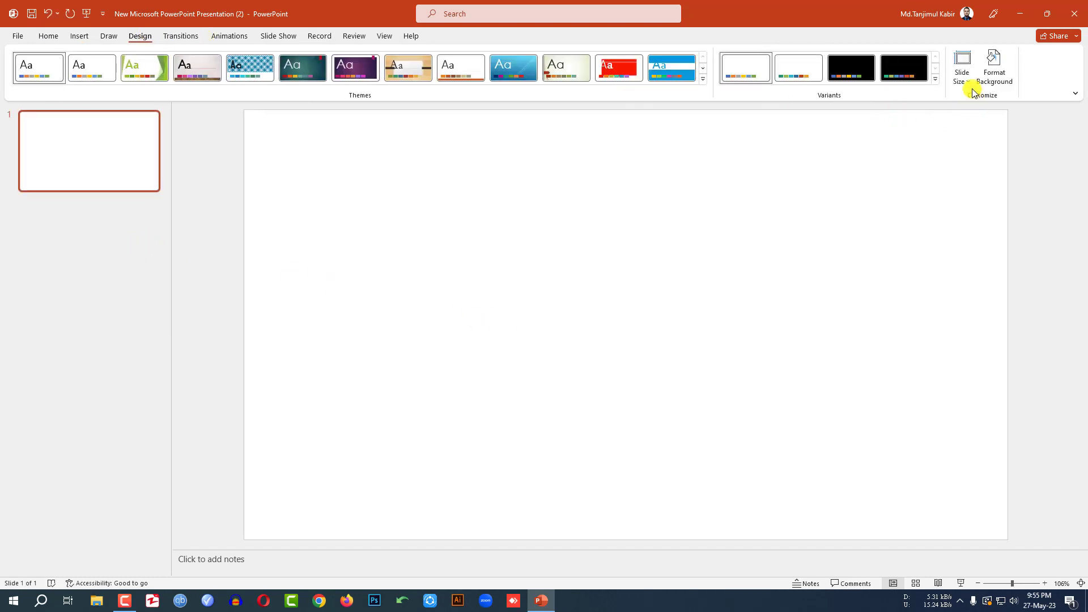
left_click(990, 83)
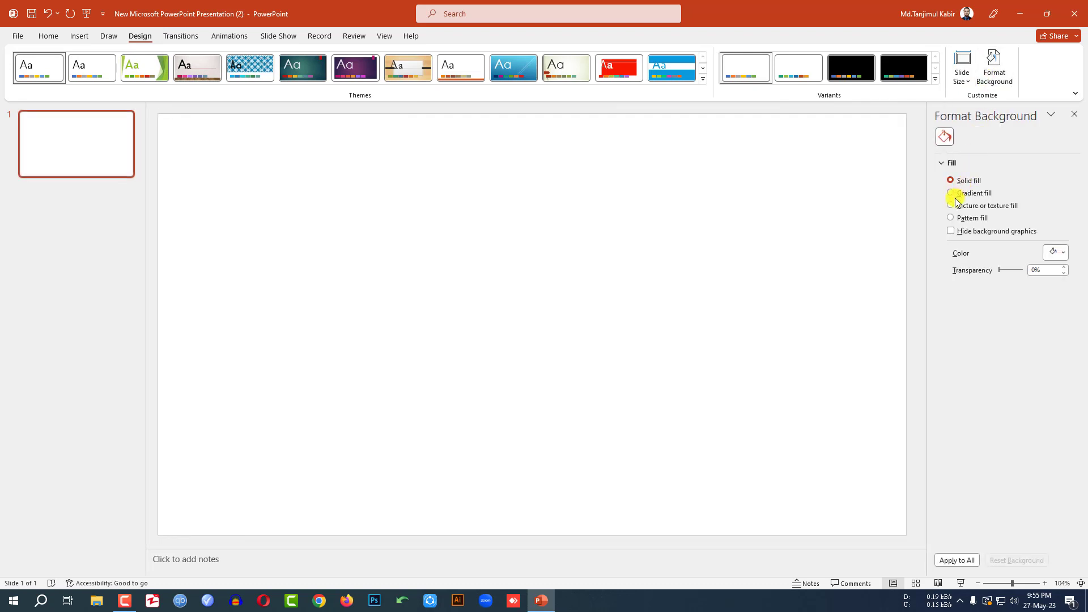
left_click(1065, 256)
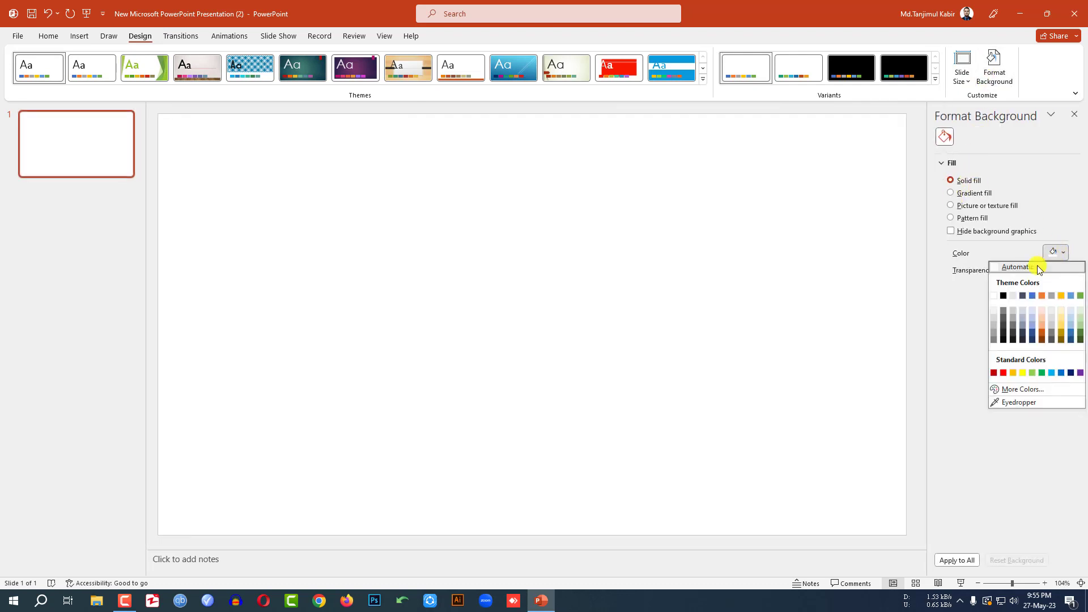
left_click(994, 313)
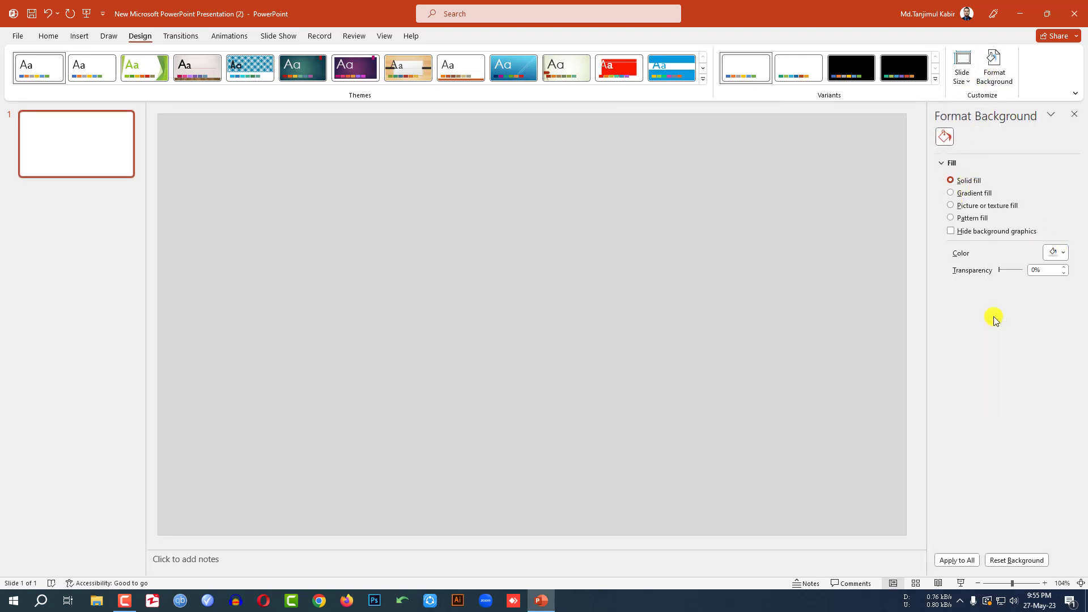
- Show rulers and gridlines around the slide
left_click(380, 36)
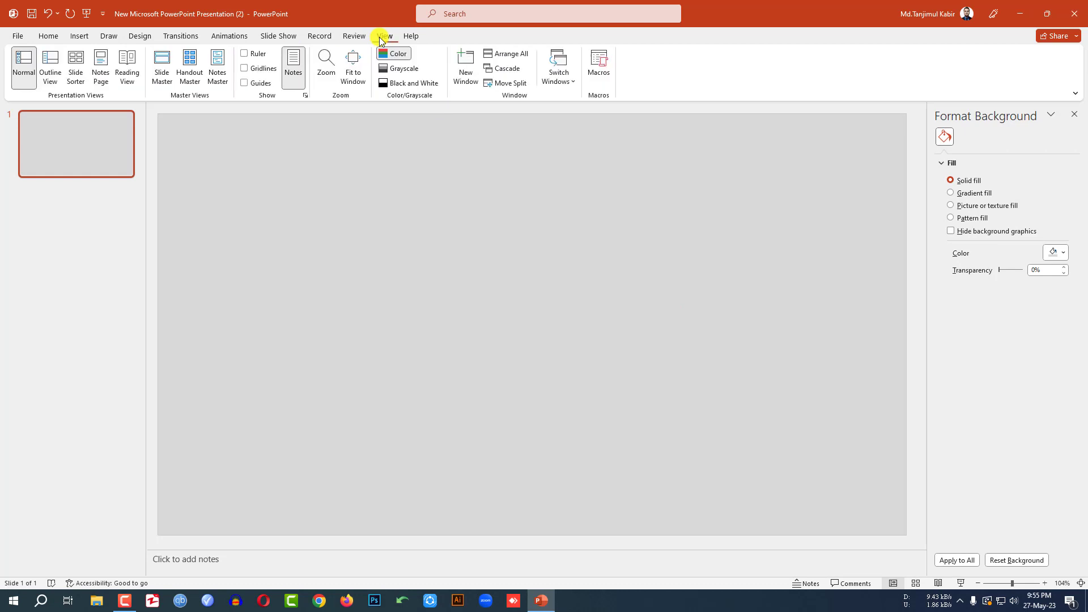
left_click(244, 54)
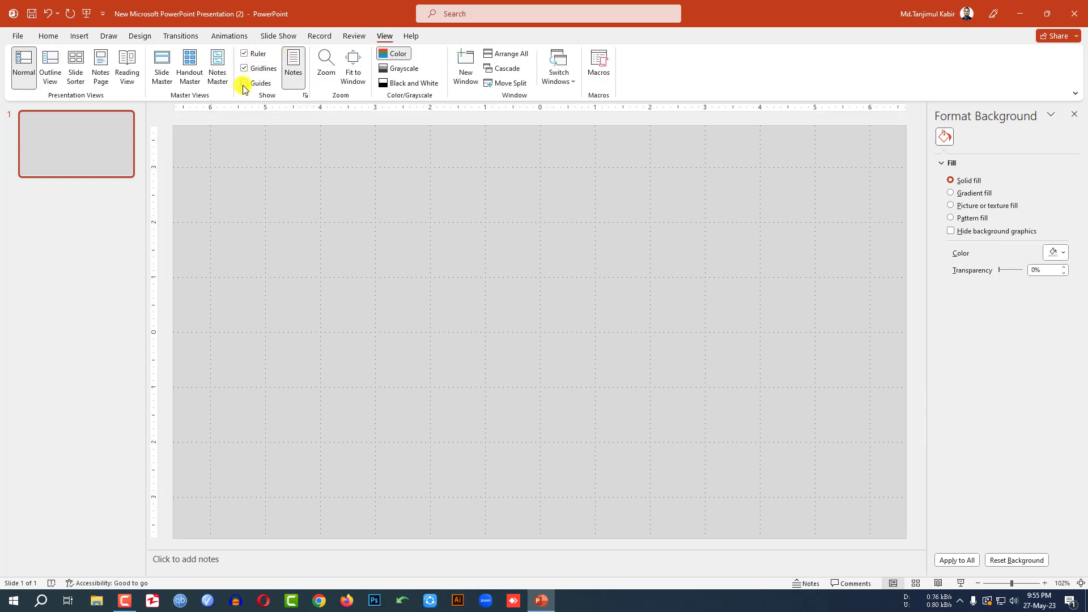
left_click(48, 36)
- Draw a dark navy circle with no outline at the slide centre
left_click(78, 36)
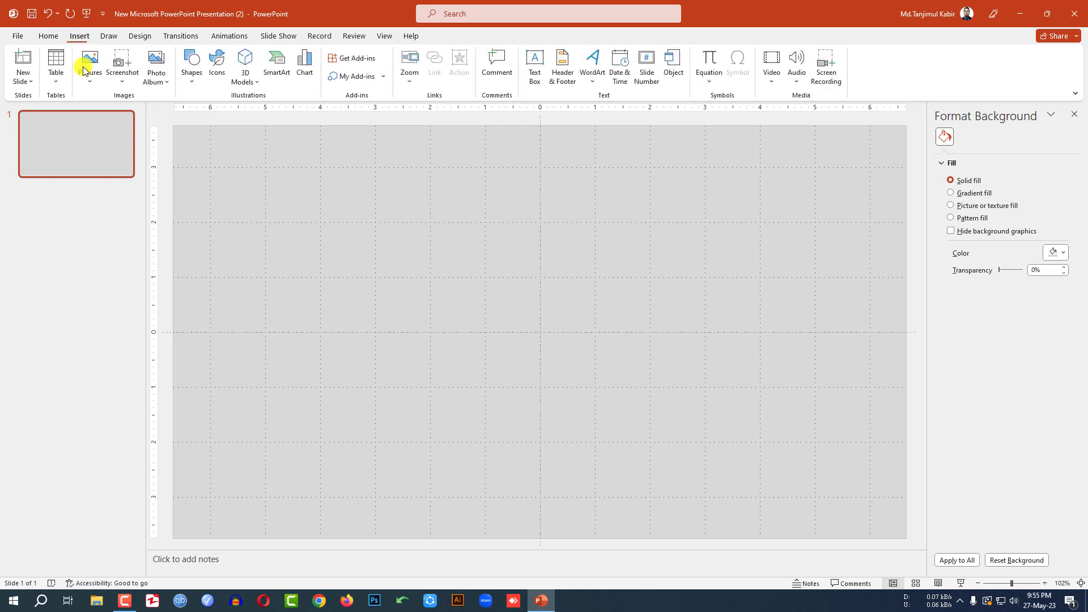
left_click(202, 85)
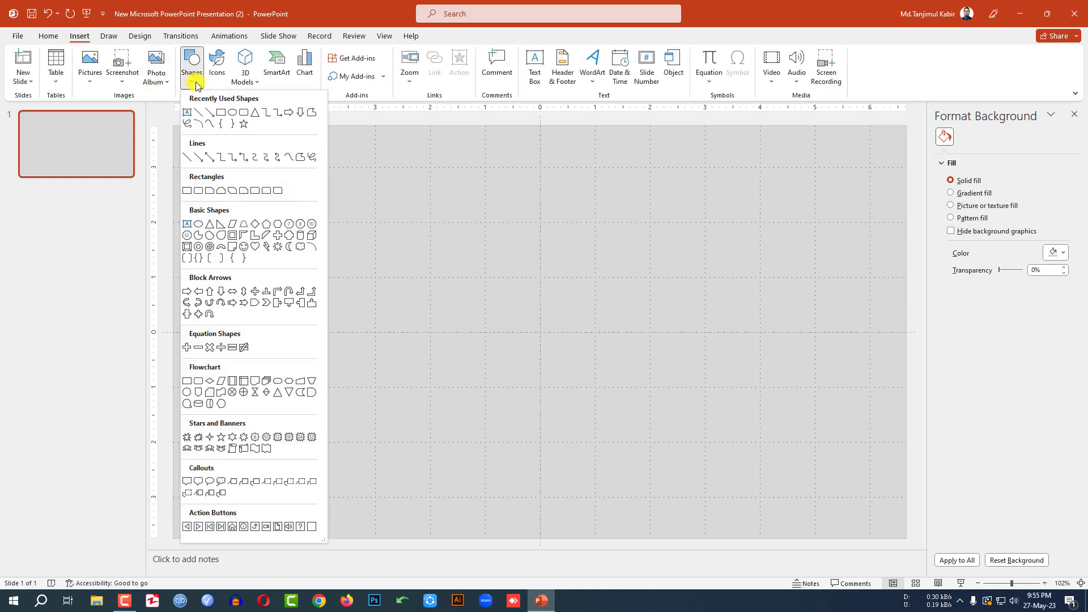
left_click(233, 114)
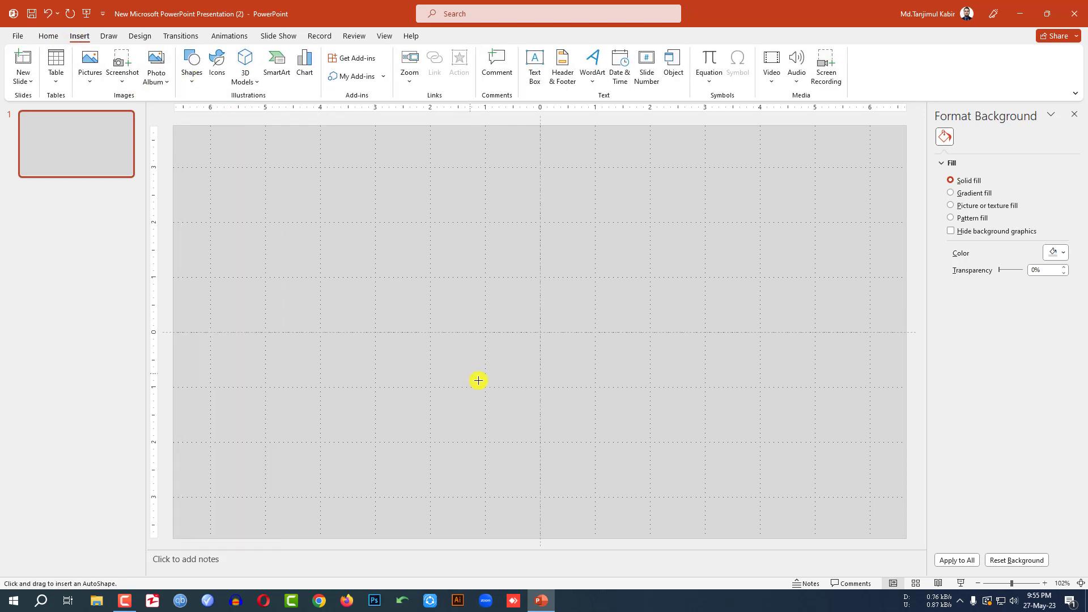
left_click_drag(515, 301, 552, 345)
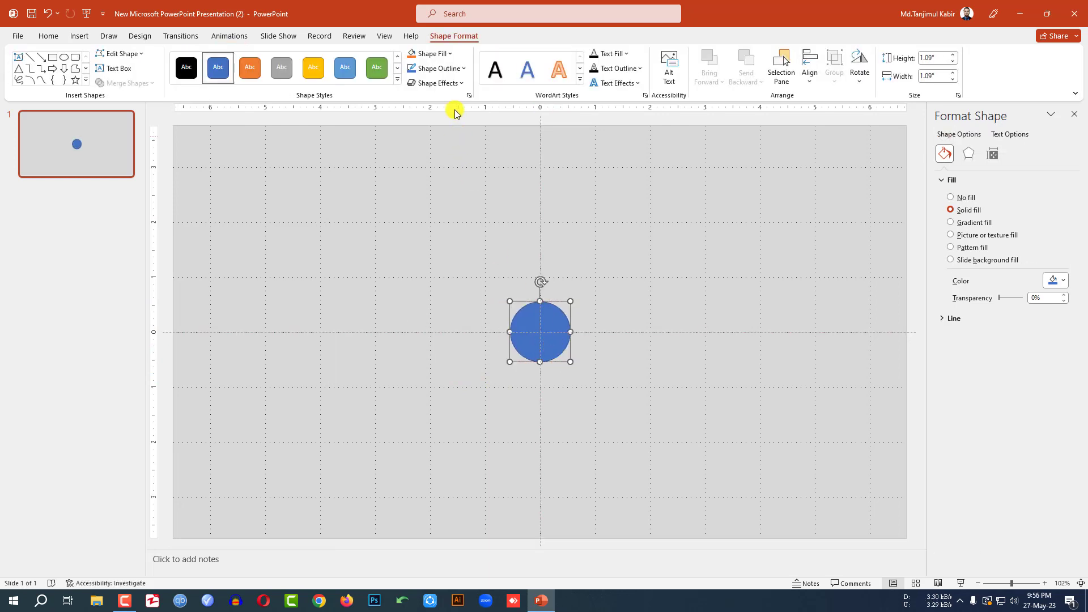
left_click(439, 68)
left_click(447, 192)
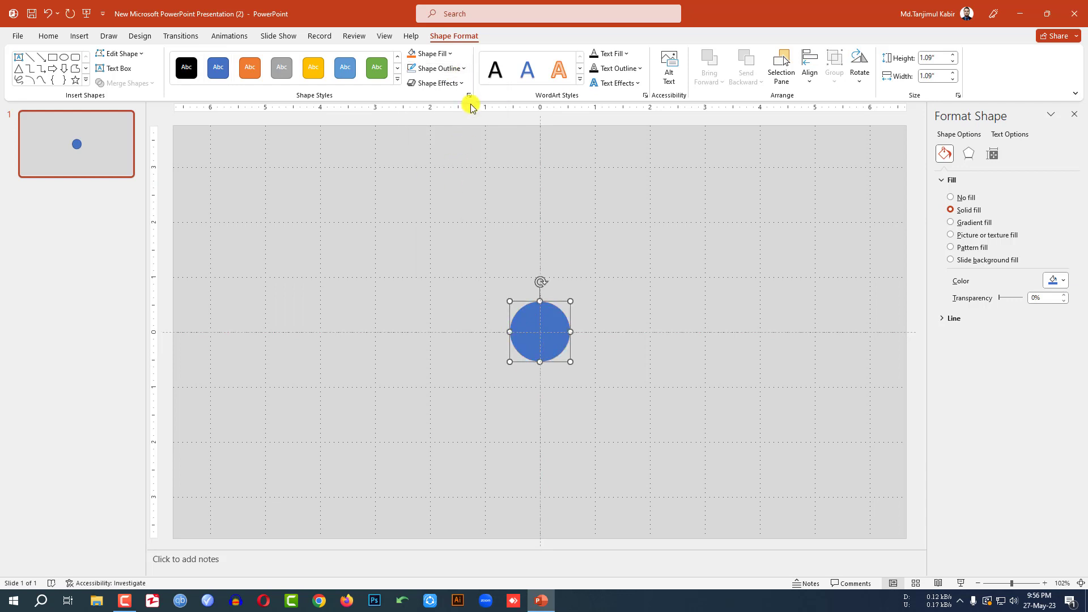
left_click(456, 53)
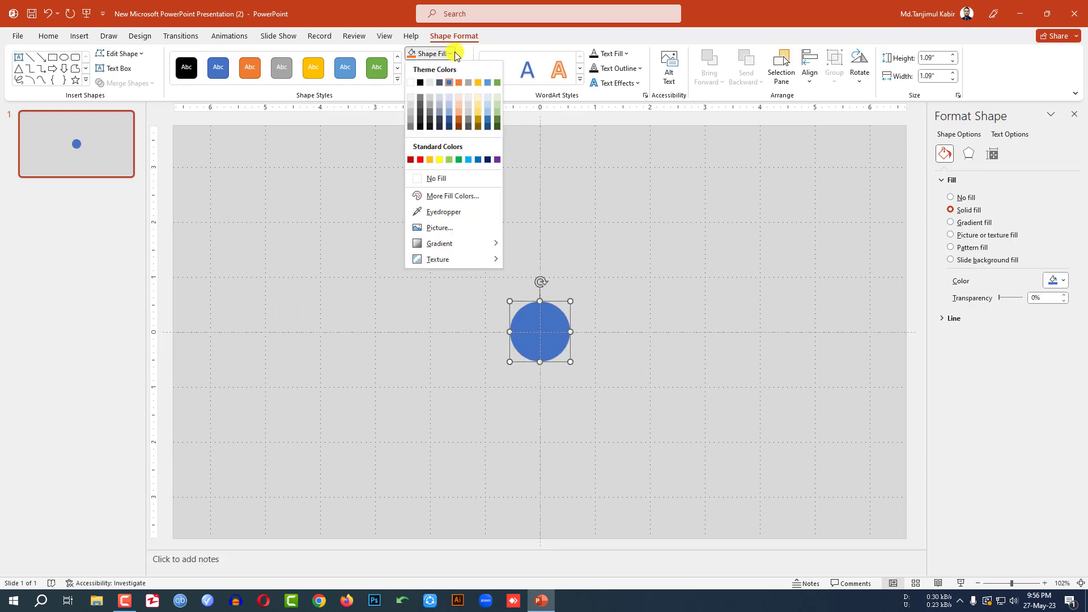
left_click(449, 124)
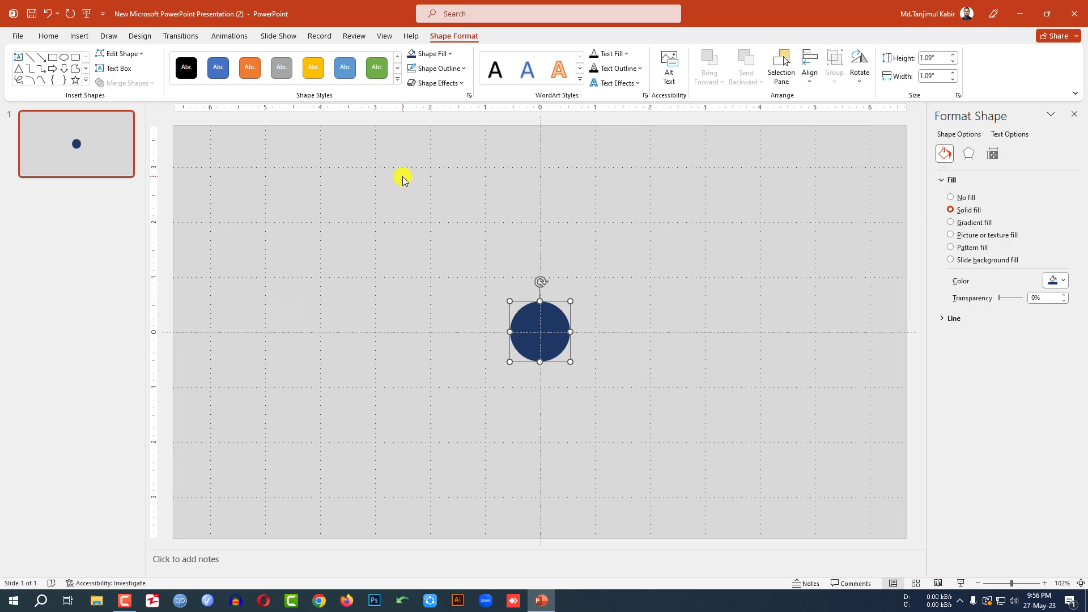
- Duplicate the circle, fill the copy orange and shrink it to 0.46 inches over the navy one
left_click_drag(557, 339, 611, 351, "ctrl")
left_click(450, 53)
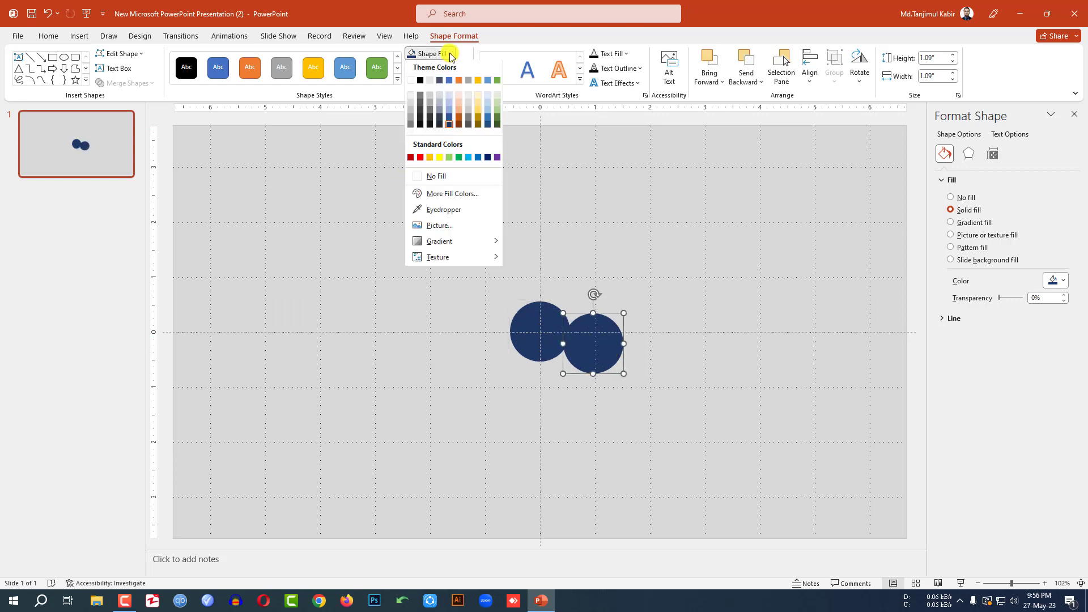
left_click(460, 122)
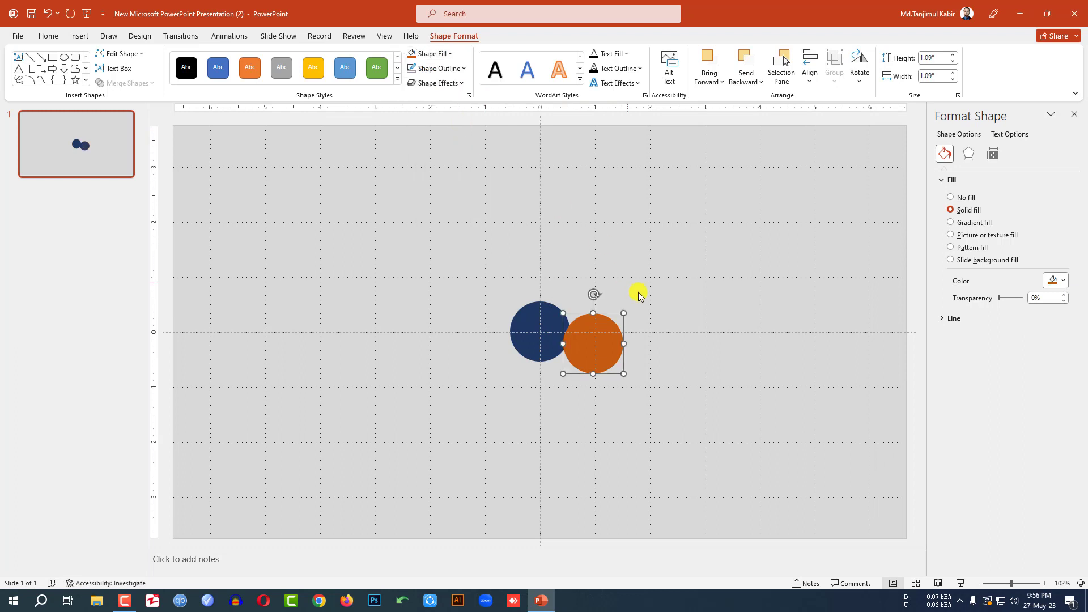
left_click_drag(624, 313, 540, 332)
- Draw an upside-down trapezoid below the hub circle
left_click(650, 339)
left_click(80, 36)
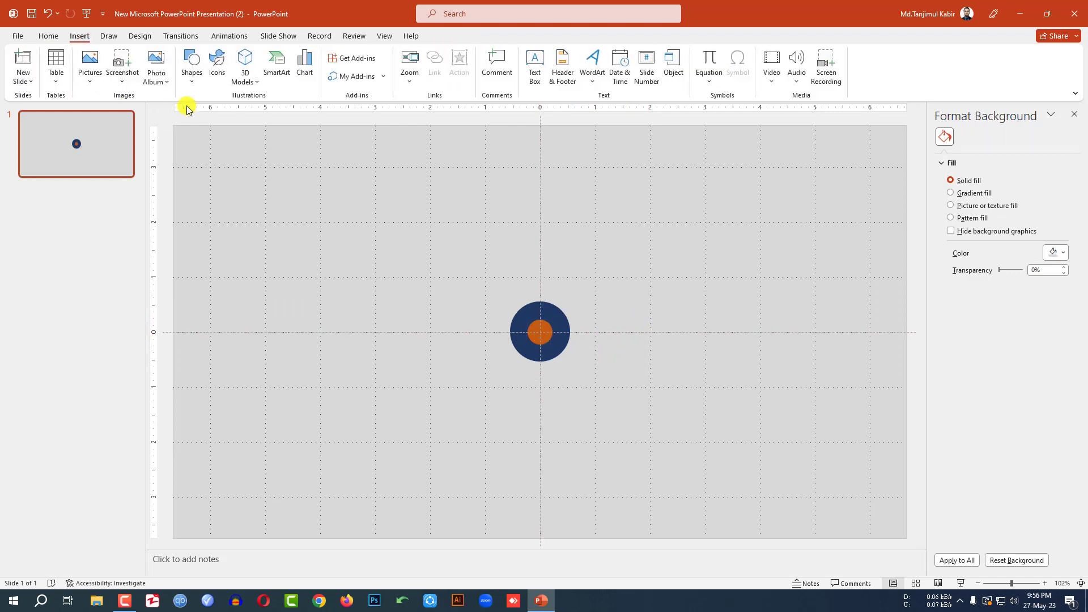
left_click(192, 73)
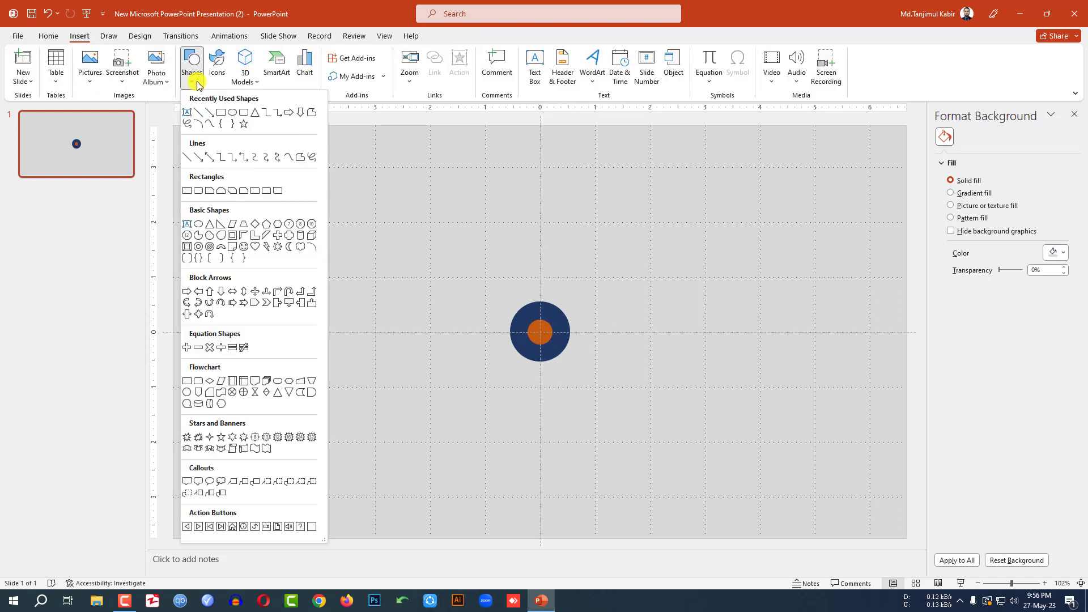
left_click(244, 225)
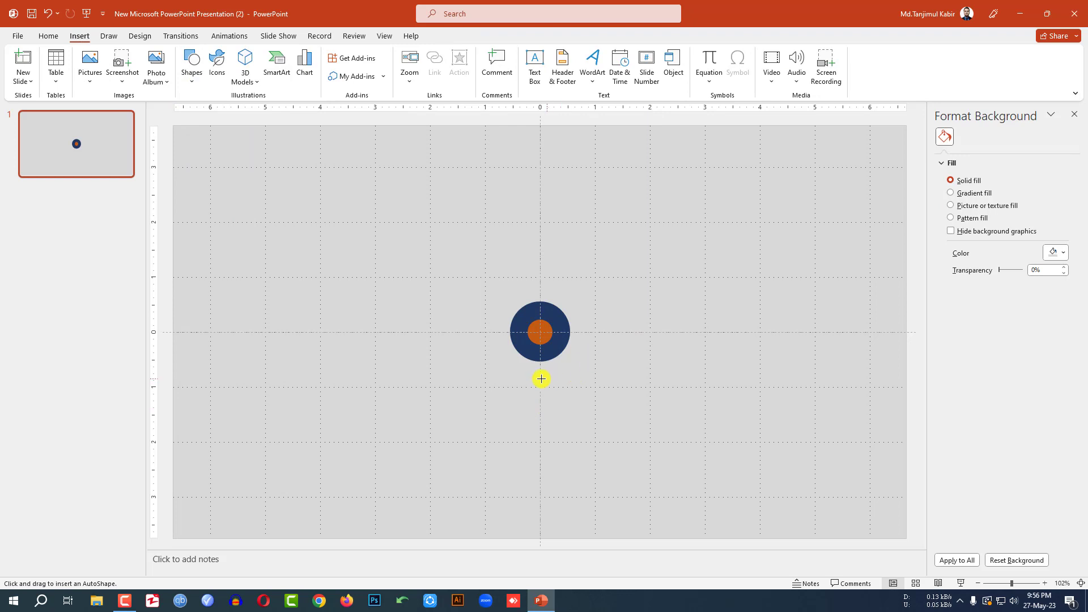
mouse_move(542, 398)
left_mouse_down()
mouse_move(570, 474)
mouse_move(559, 512)
mouse_move(570, 521)
left_mouse_up()
mouse_move(549, 360)
left_mouse_down()
mouse_move(620, 415)
mouse_move(566, 515)
mouse_move(541, 529)
left_mouse_up()
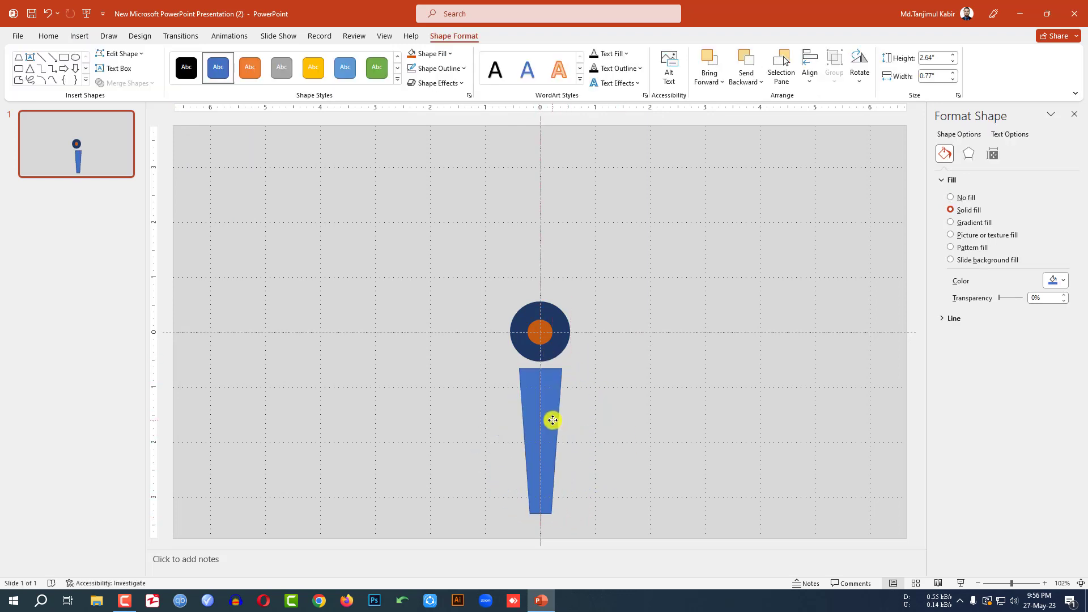
- Make the trapezoid outline-free navy, then duplicate it into a small 0.44-inch neck piece
left_click(553, 423)
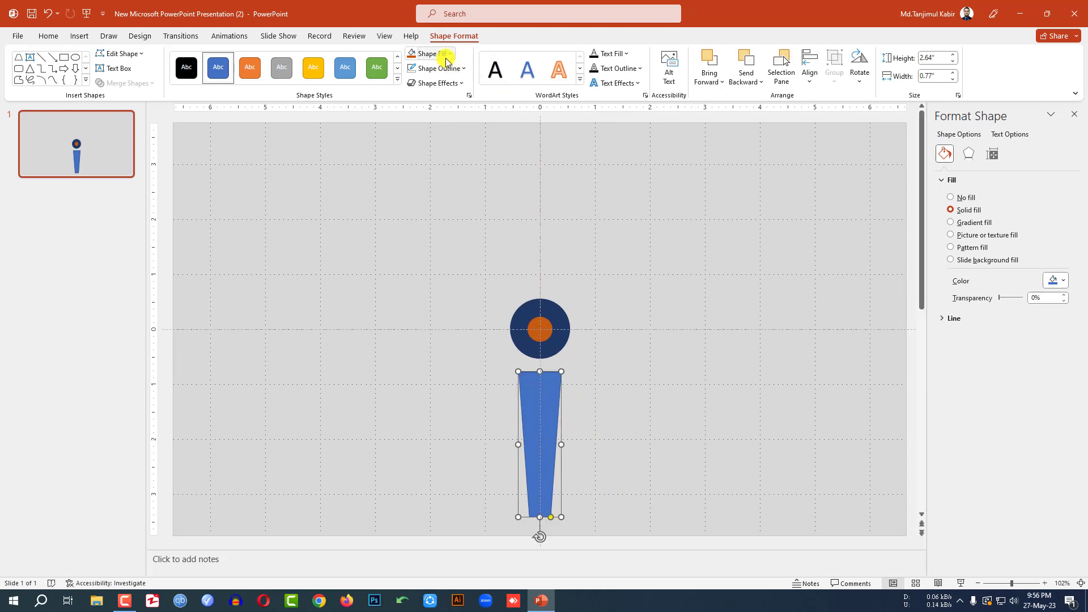
left_click(464, 68)
left_click(445, 194)
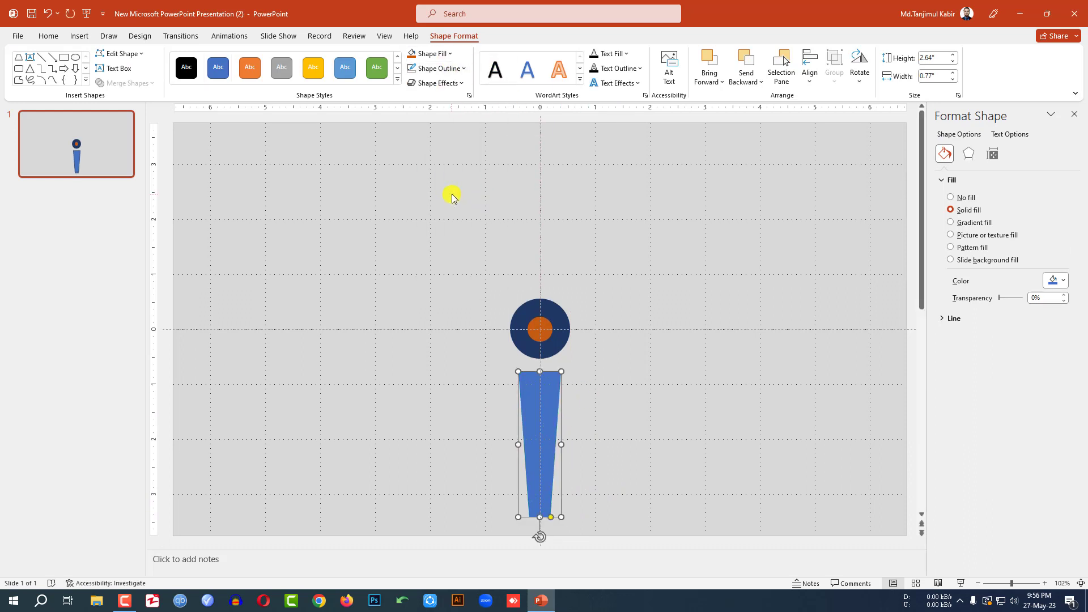
left_click(452, 54)
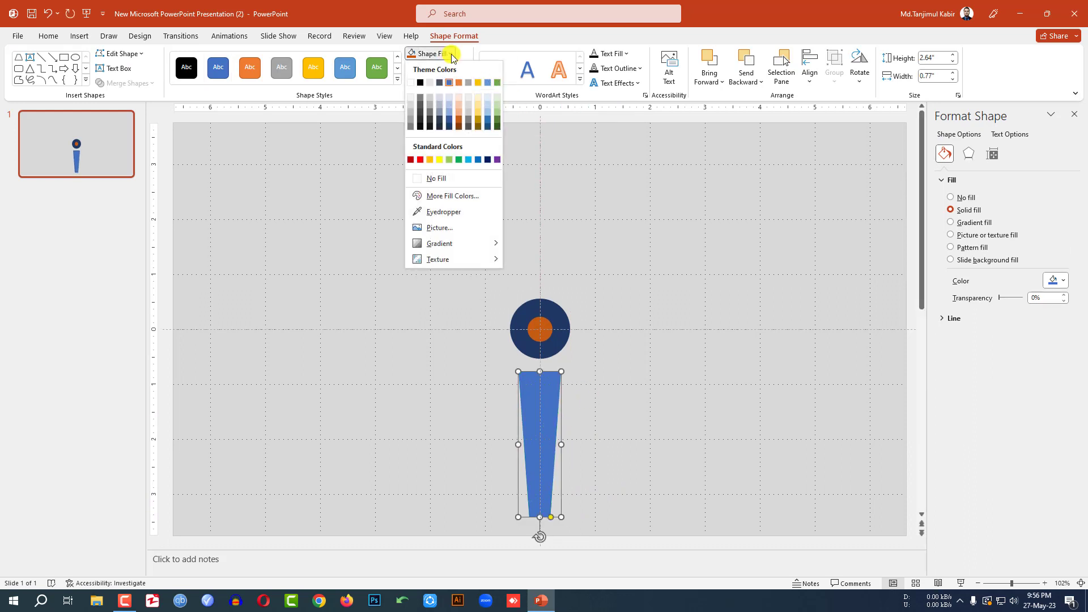
left_click(444, 212)
left_click(553, 309)
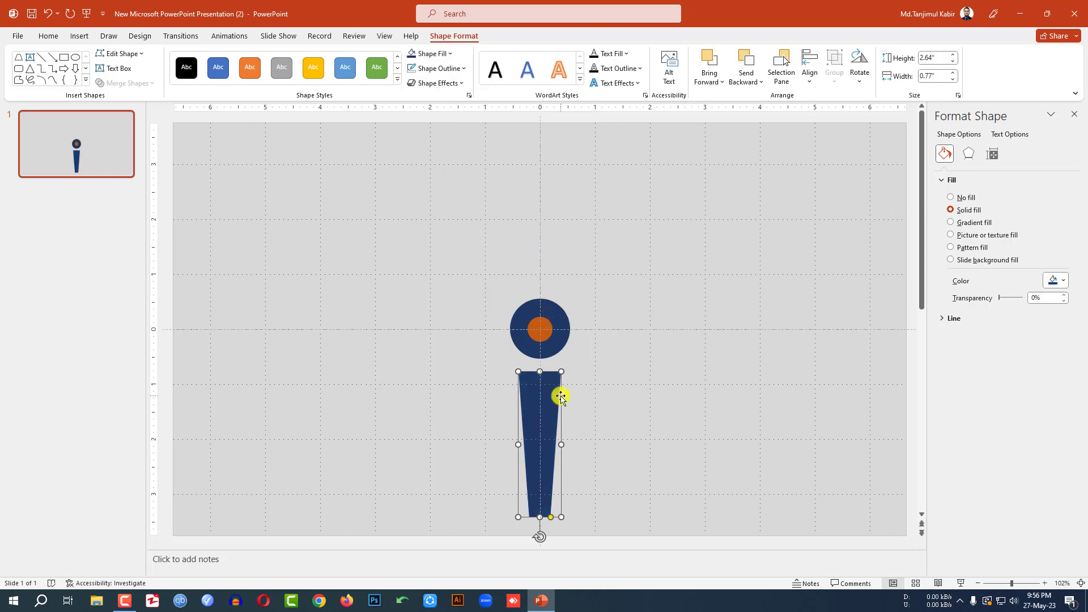
left_click_drag(560, 397, 631, 392)
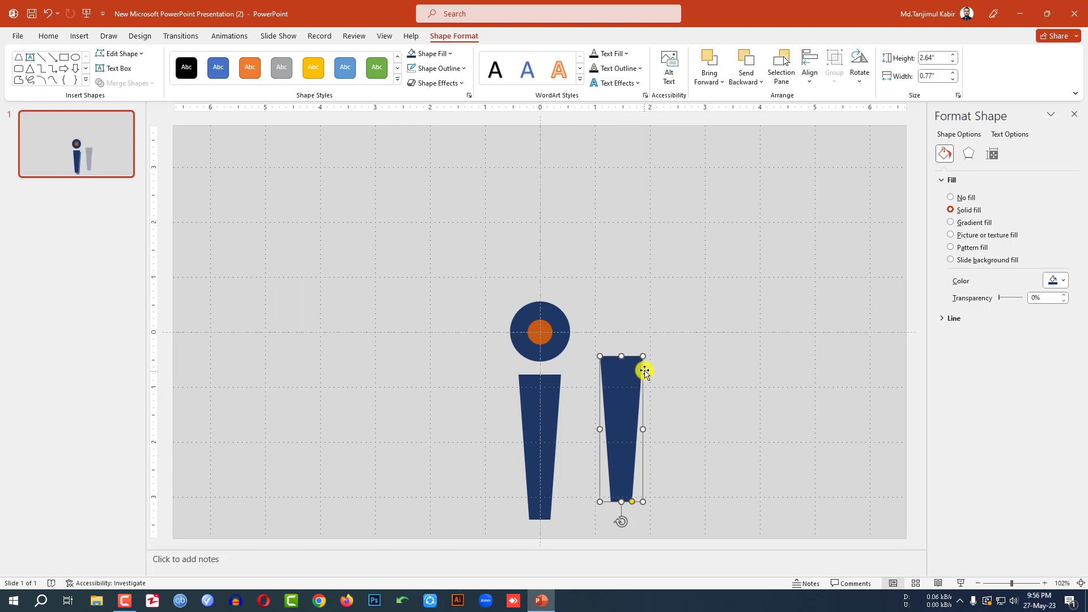
left_click_drag(642, 501, 543, 371)
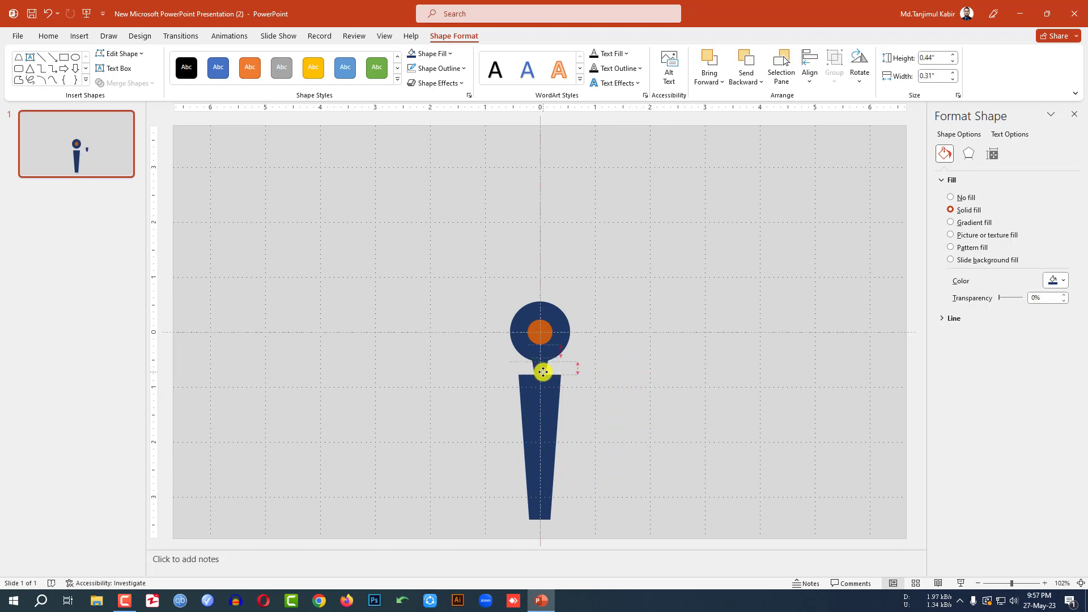
- Nudge the navy body up and group it with the neck into one blade
left_click(608, 371)
left_click(544, 425)
left_click_drag(544, 425, 539, 420)
left_click(586, 389)
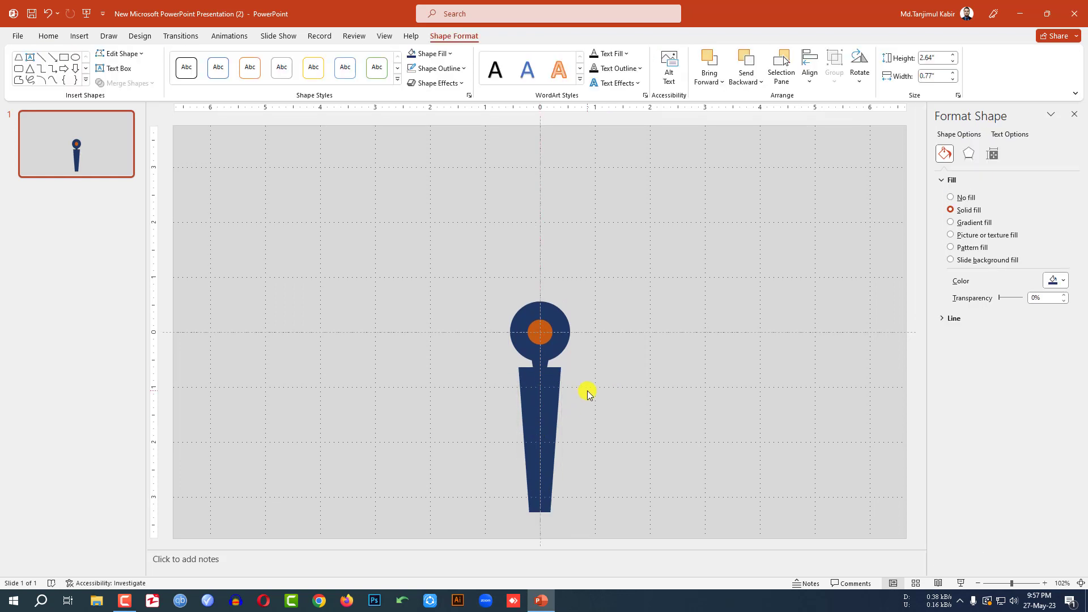
left_click(547, 364)
left_click(545, 419, "shift")
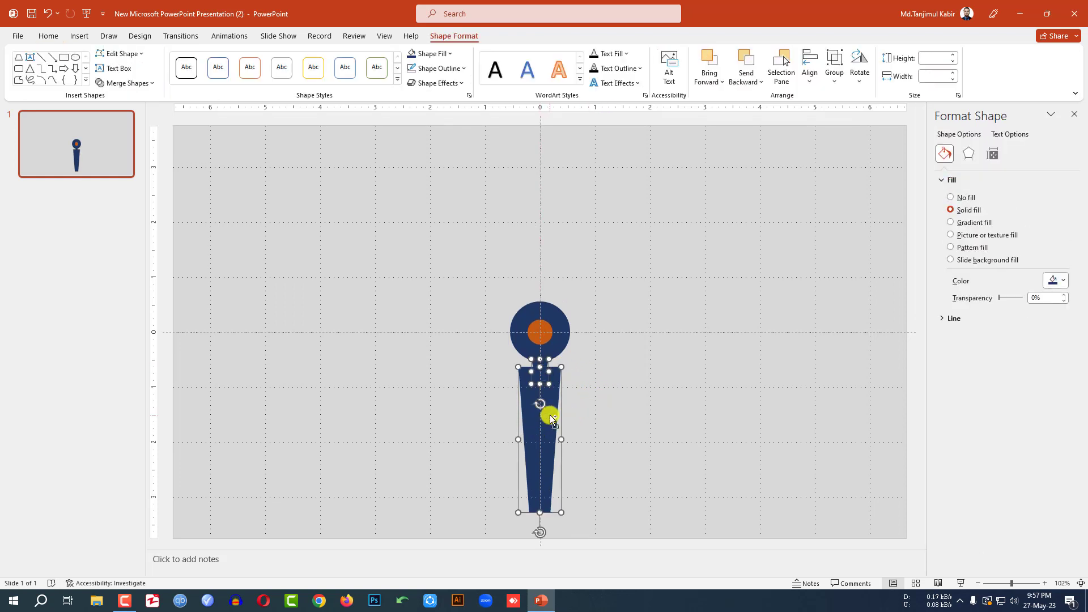
key("ctrl+g")
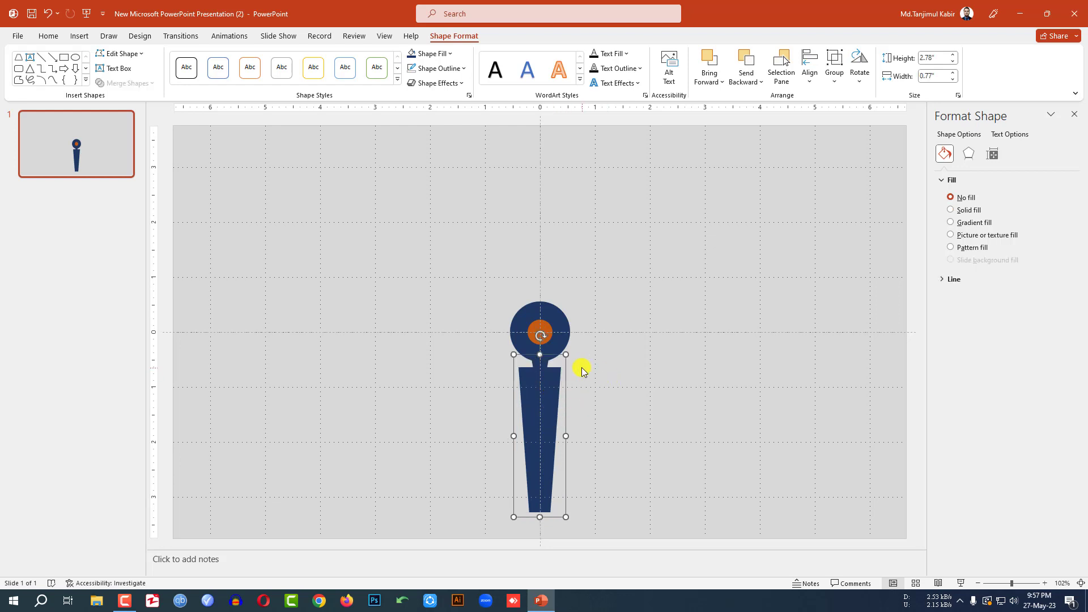
- Send the grouped blade behind the hub circles
right_click(551, 388)
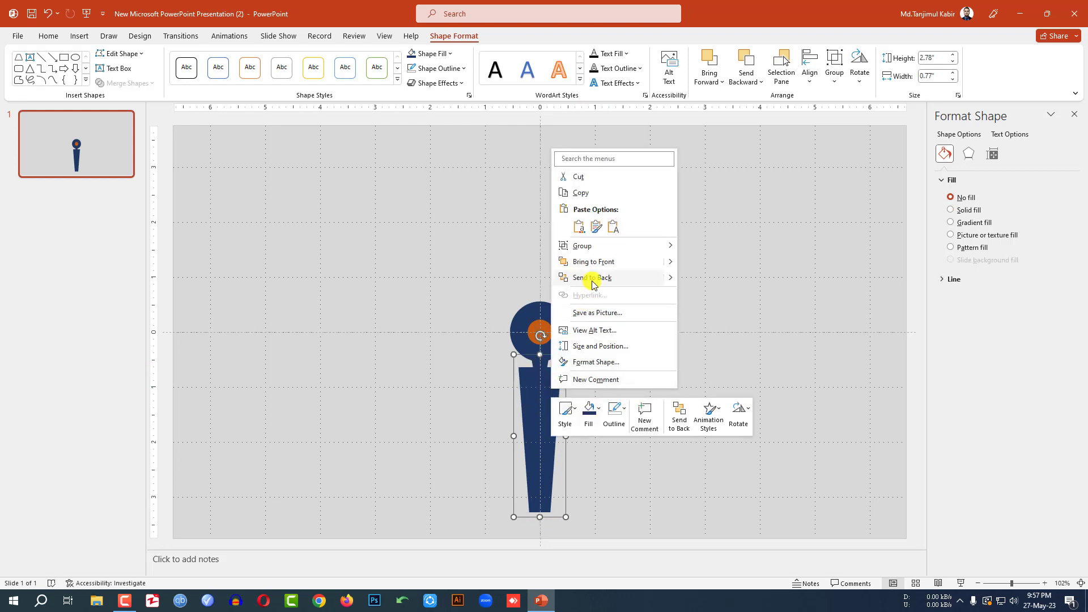
left_click(592, 280)
left_click(591, 354)
left_click(79, 36)
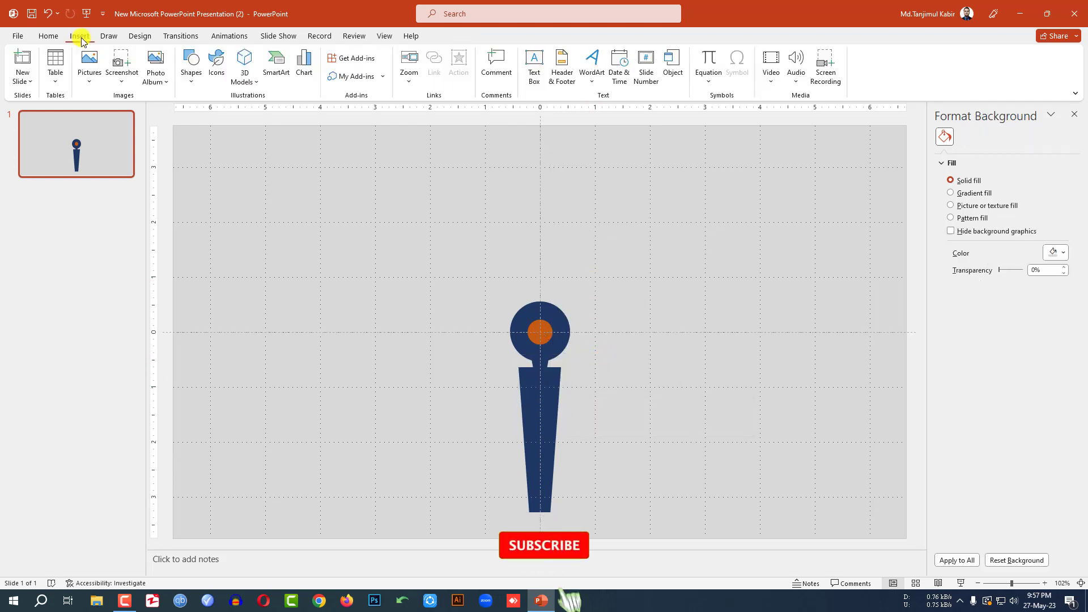
left_click(192, 77)
- Draw a small 0.08-inch yellow dot with no outline on the blade
left_click(243, 111)
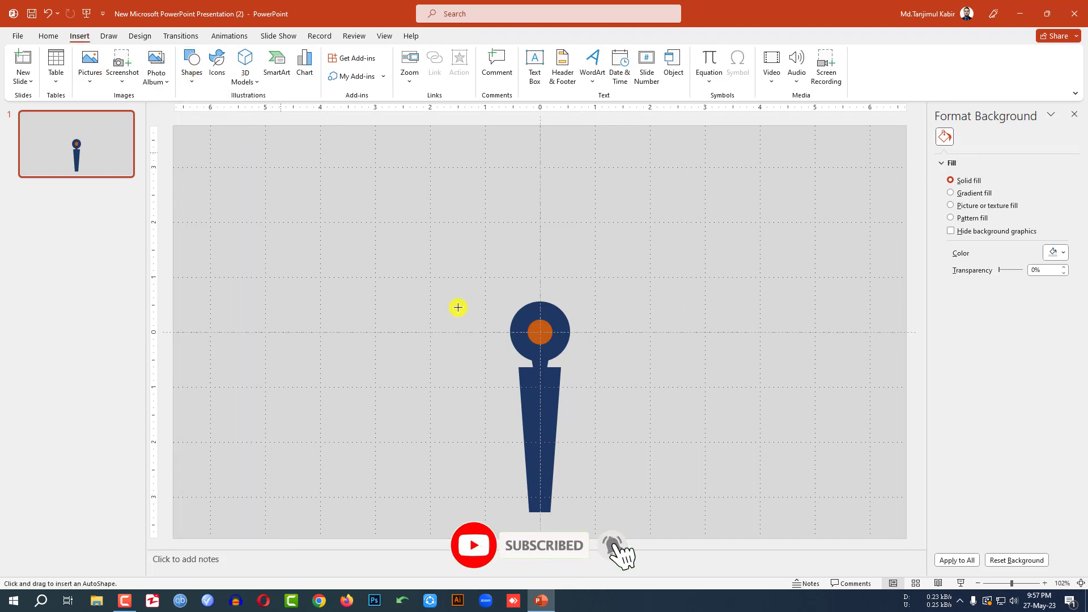
scroll(567, 380, "up", 10, "ctrl")
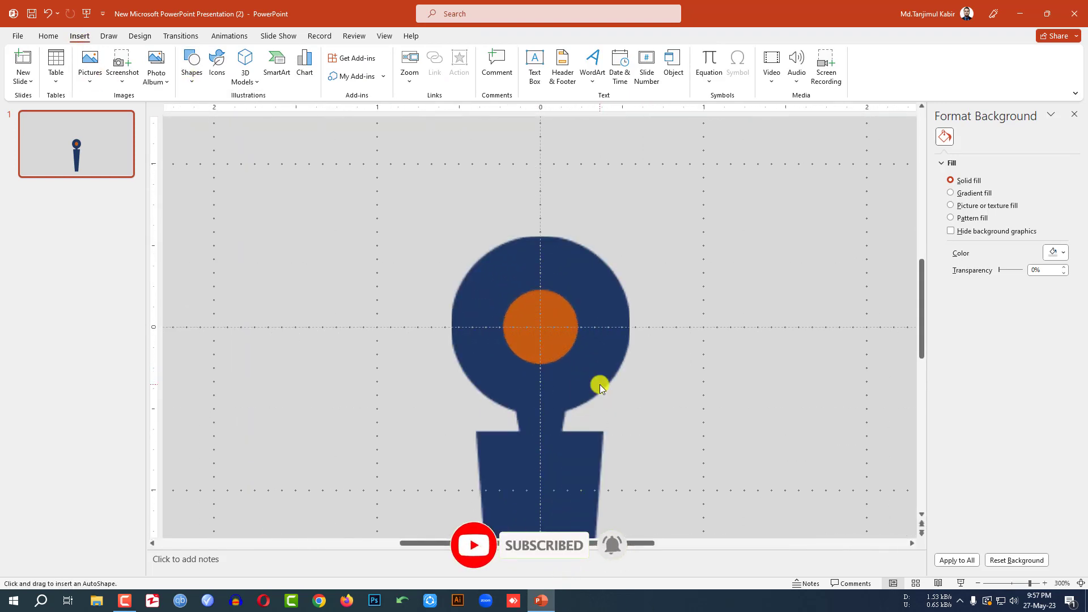
scroll(574, 369, "down", 3)
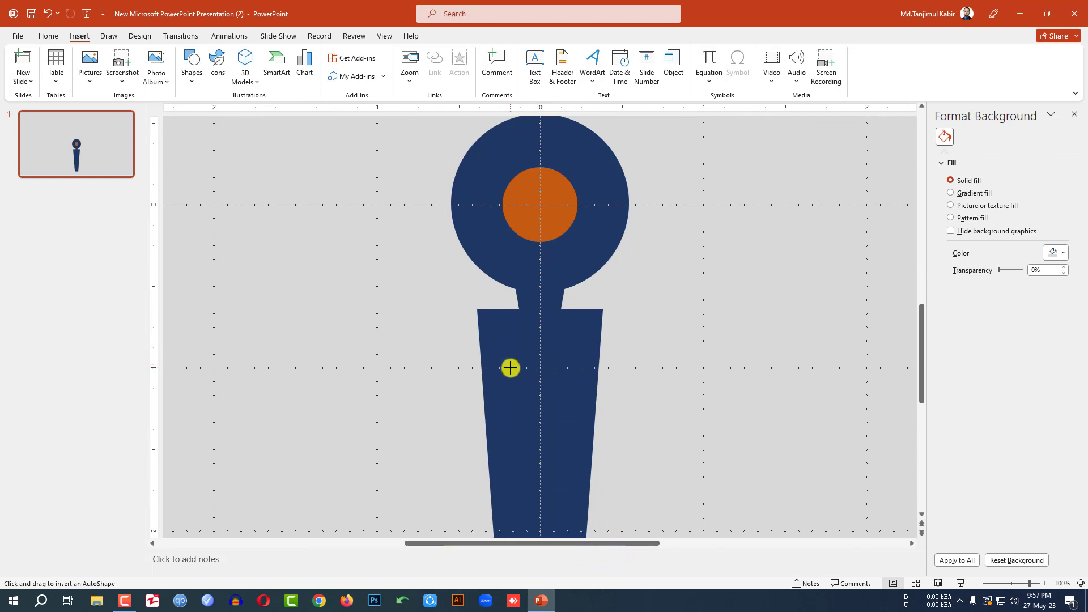
left_click(512, 372)
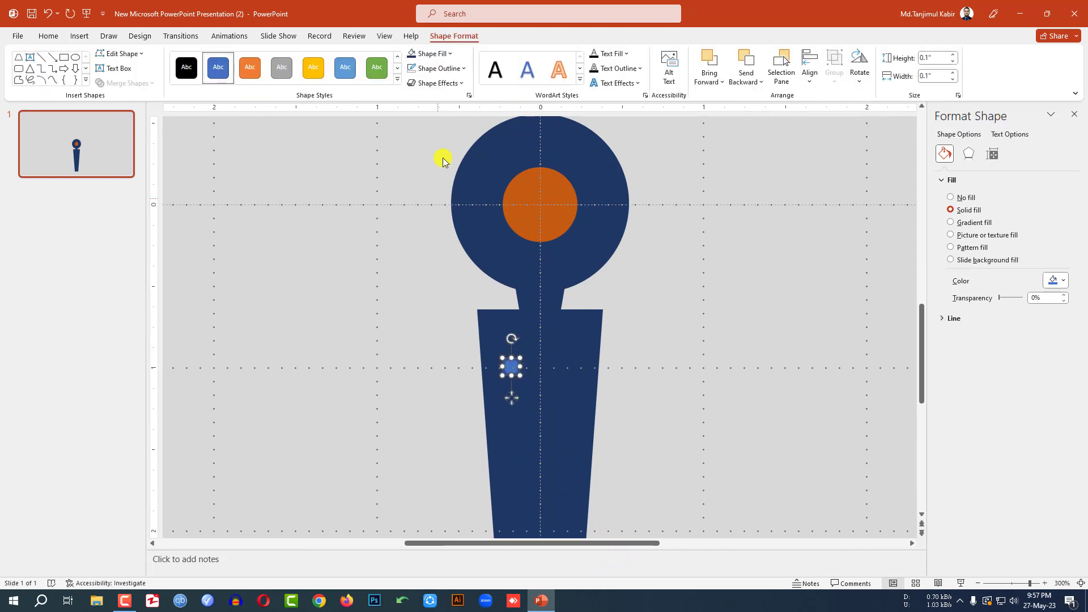
left_click(461, 68)
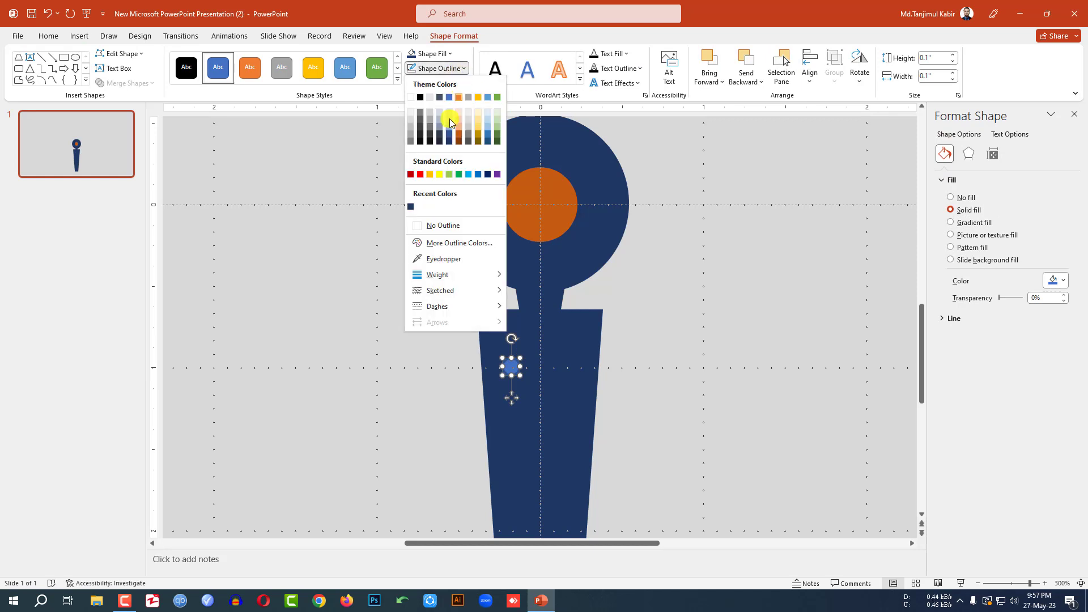
left_click(427, 225)
left_click(451, 57)
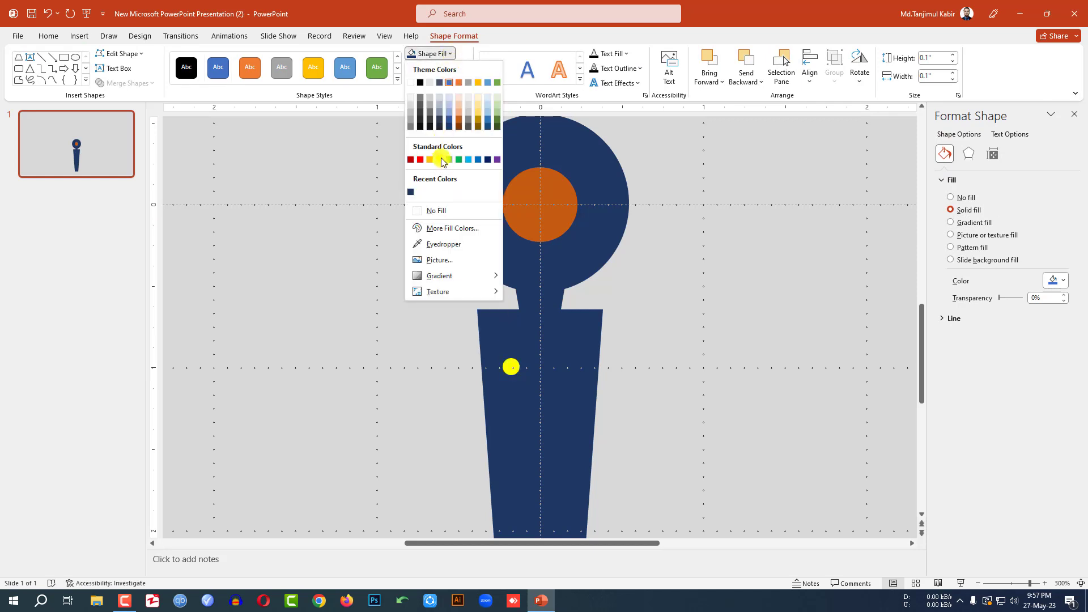
left_click(442, 162)
- Position the dot and duplicate it into three screw dots, two above one
left_click_drag(512, 365, 539, 415)
key("ctrl+d")
key("ctrl+d")
left_click(655, 396)
- Group the blade body with its three yellow dots
scroll(654, 393, "down", 5)
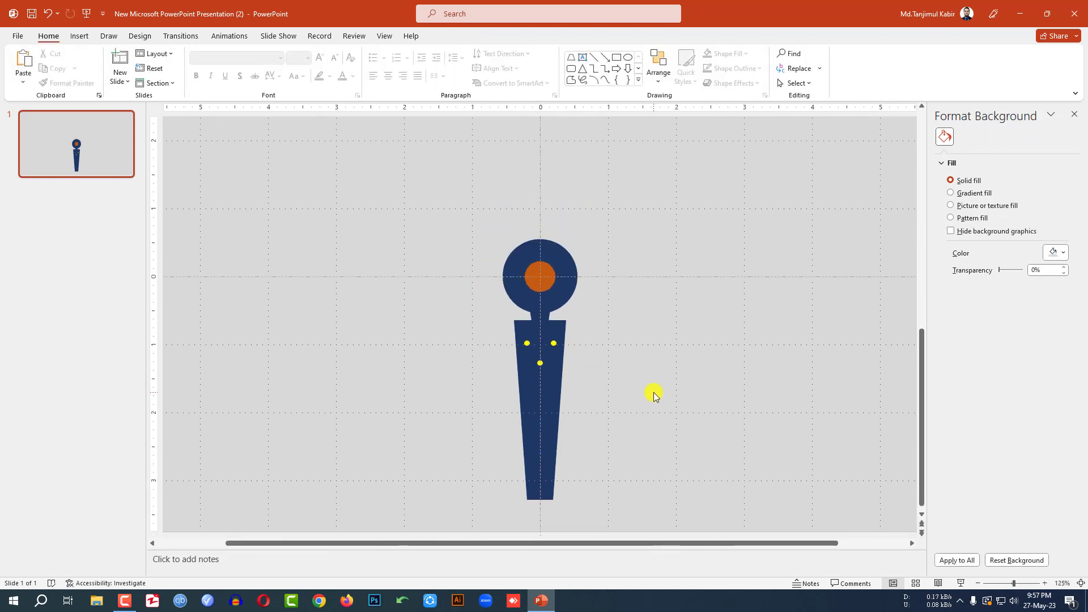
scroll(654, 392, "down", 2)
left_click_drag(628, 524, 437, 348)
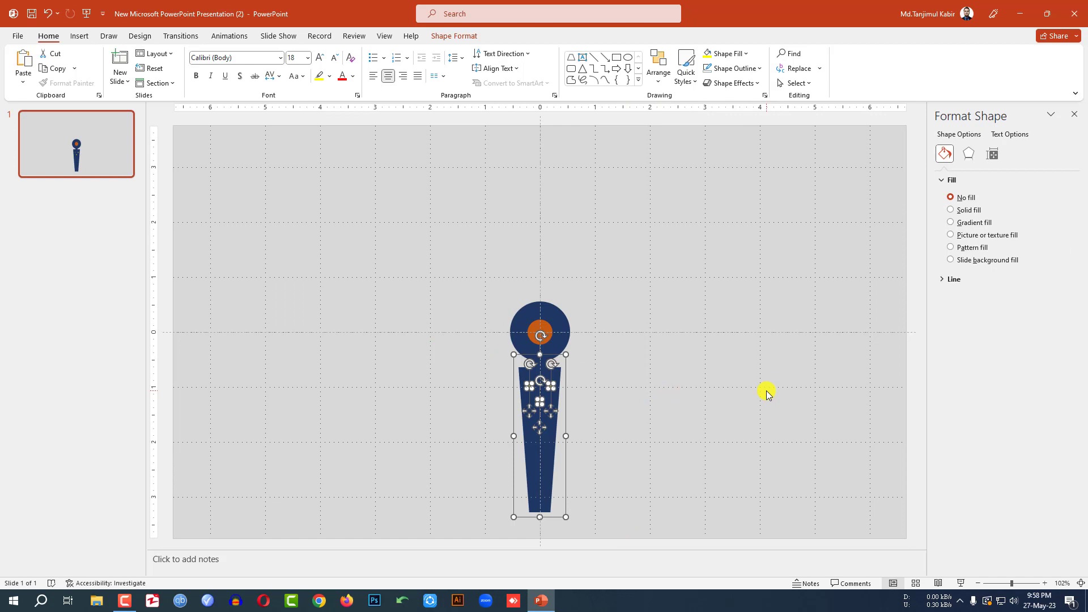
key("ctrl+g")
left_click_drag(553, 411, 690, 413)
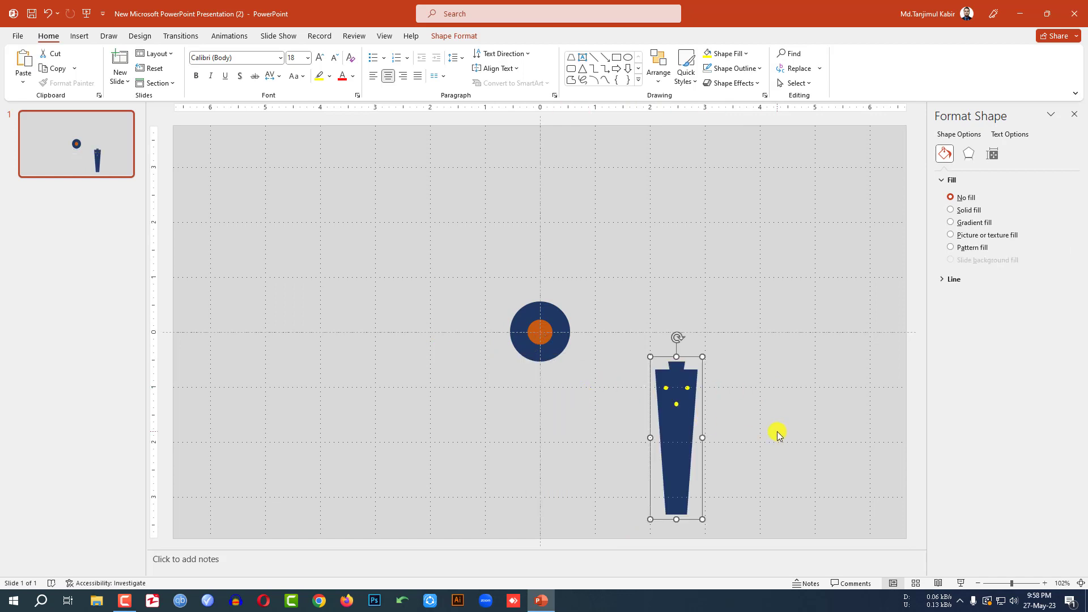
key("ctrl+z")
- Duplicate the dotted blade and rotate the copy 180° above the hub
key("ctrl+d")
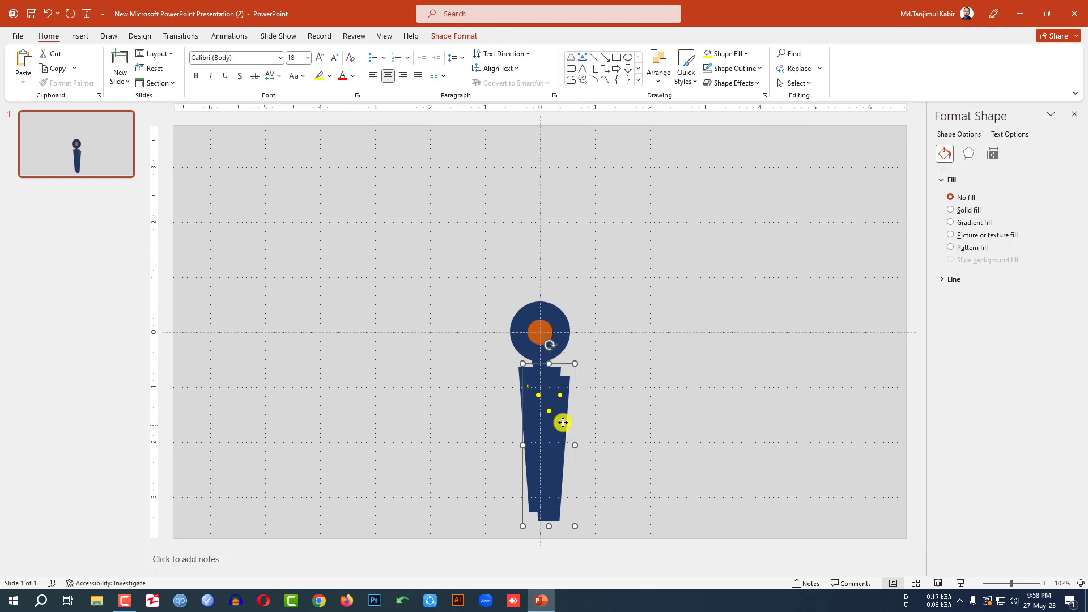
left_click_drag(563, 422, 583, 252)
left_click_drag(566, 199, 552, 286)
left_click(574, 434)
left_click(549, 429)
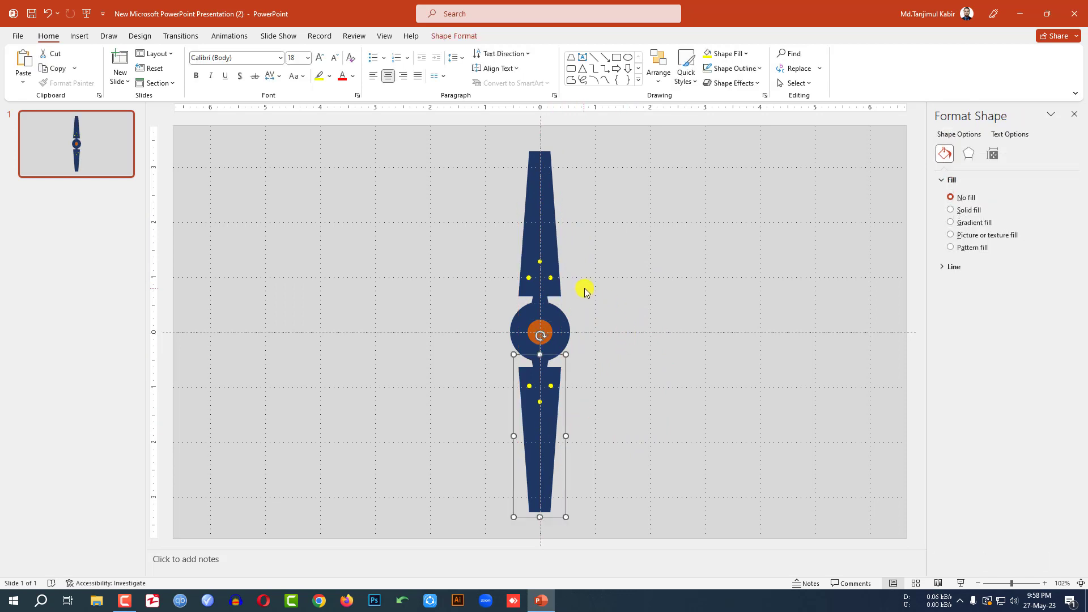
- Group the upper and lower blades, then place two evenly spaced copies to the right
left_click(554, 239, "shift")
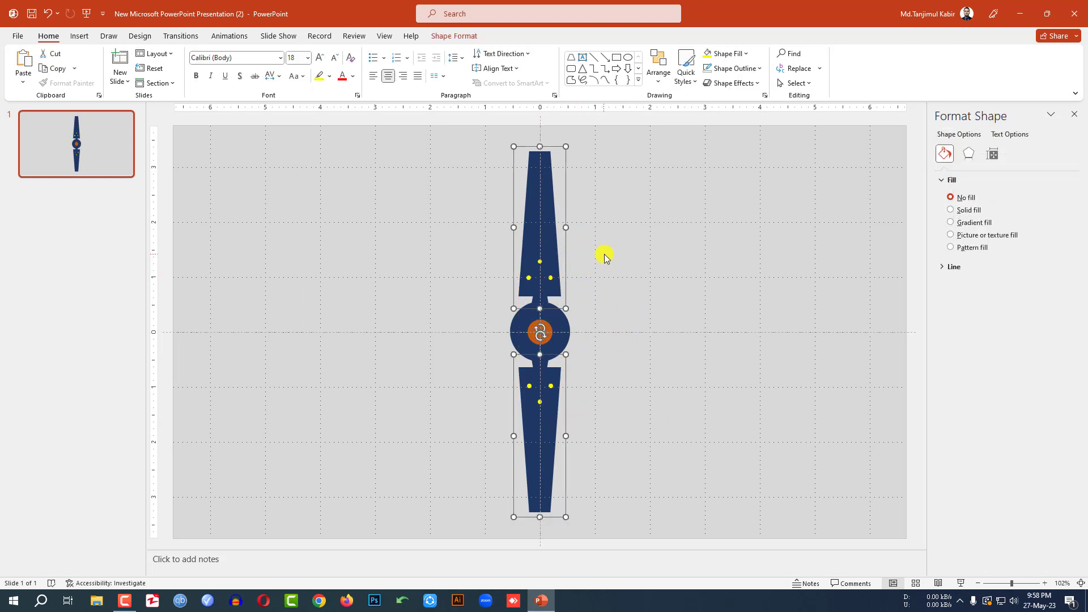
key("ctrl+g")
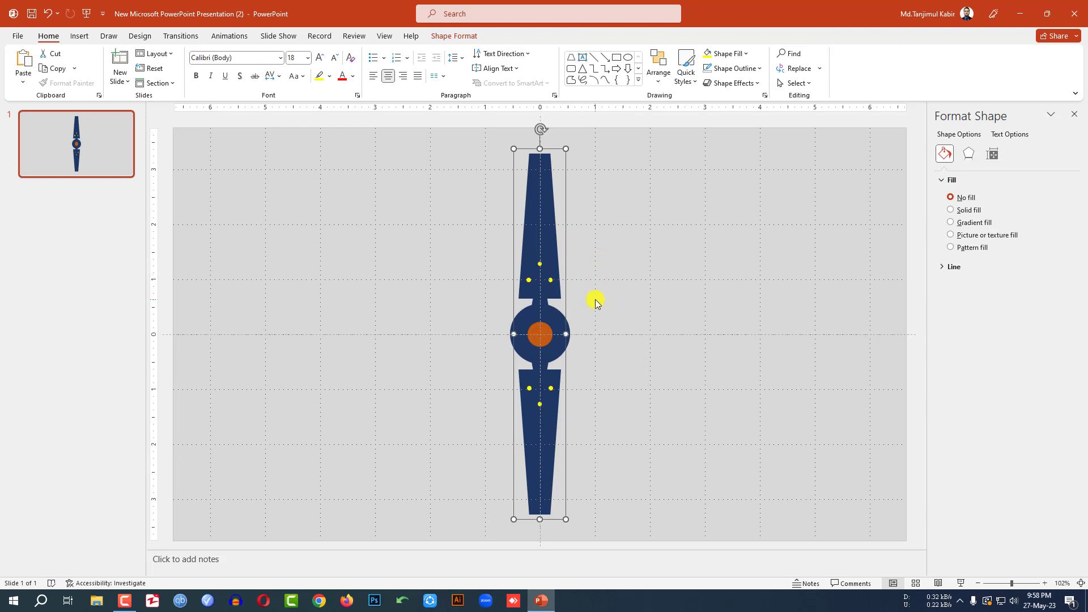
left_click_drag(548, 295, 668, 286)
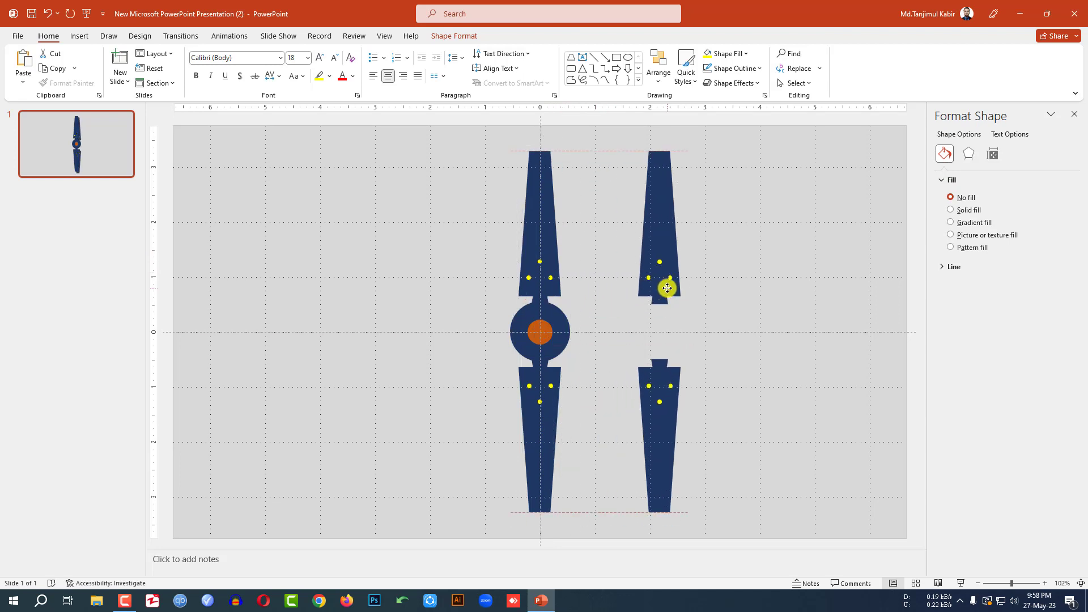
key("ctrl+d")
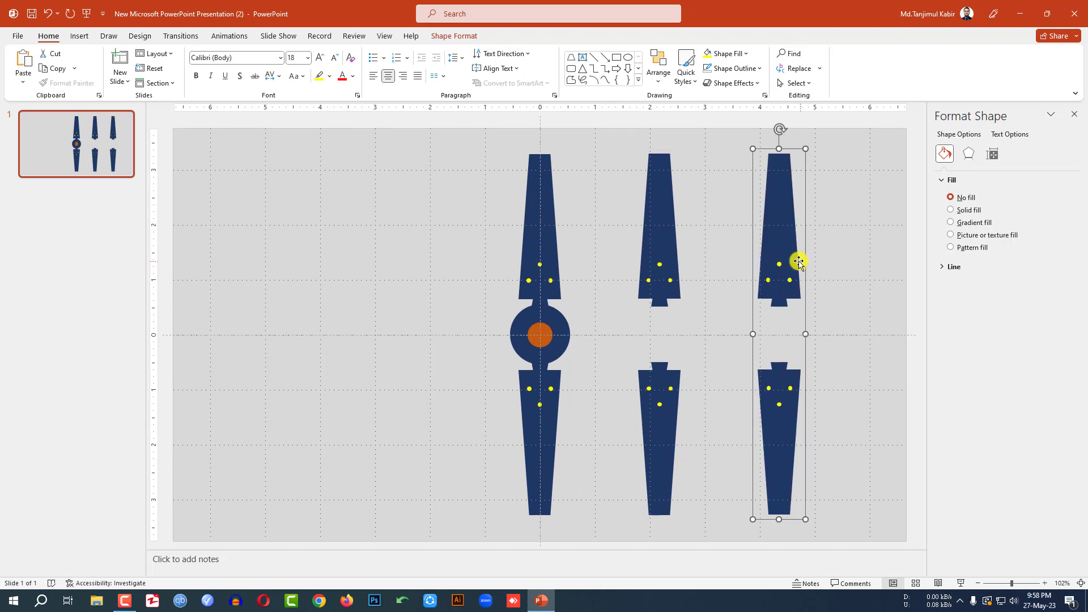
left_click_drag(797, 276, 794, 267)
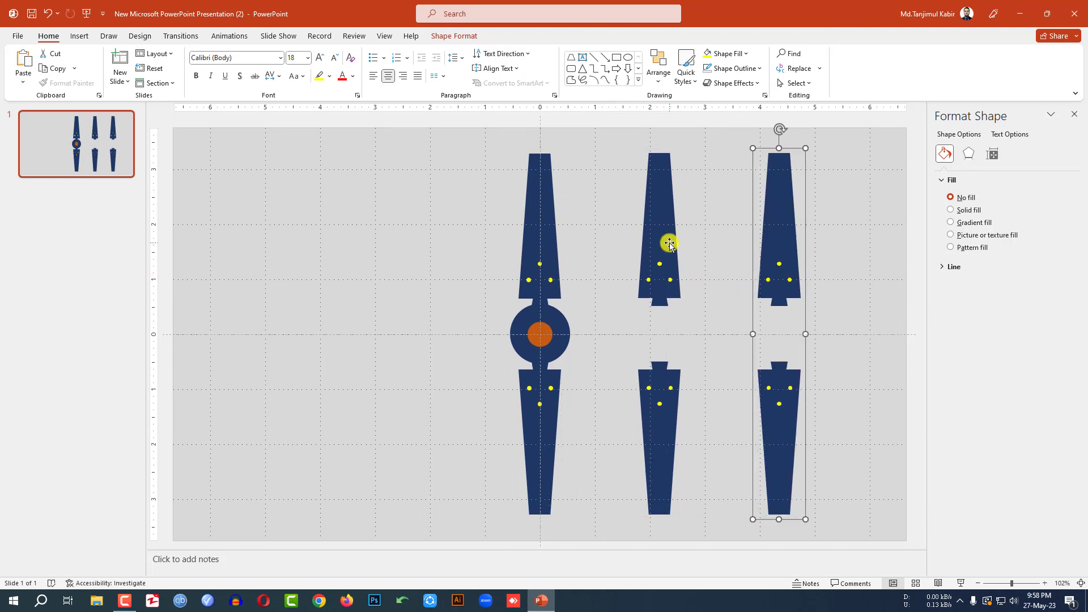
left_click(652, 205)
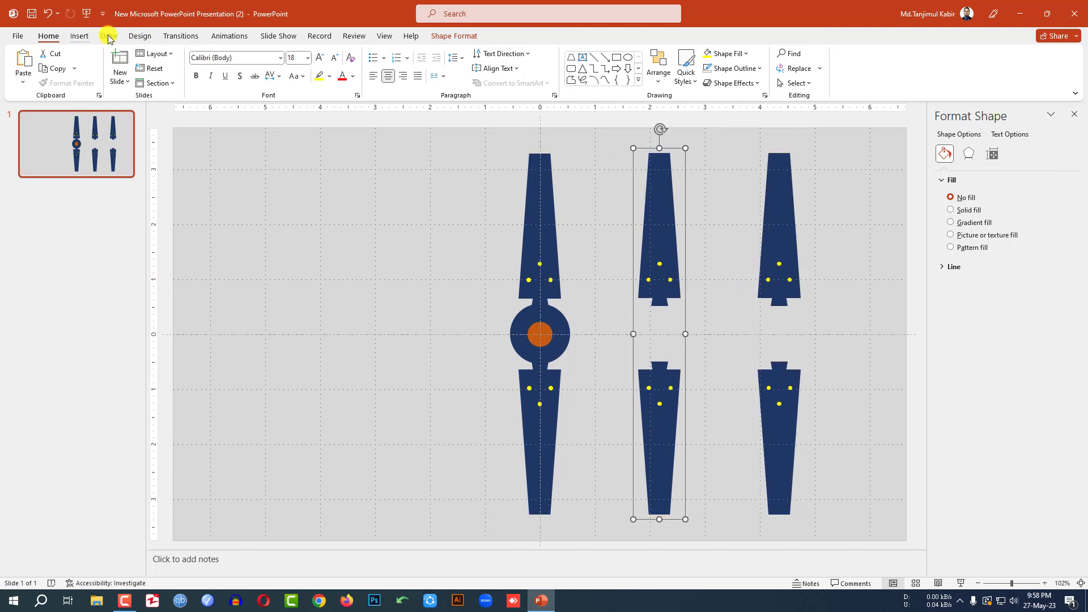
- Rotate the middle blade pair to 60° and the right pair to 120°
left_click(442, 36)
left_click(860, 68)
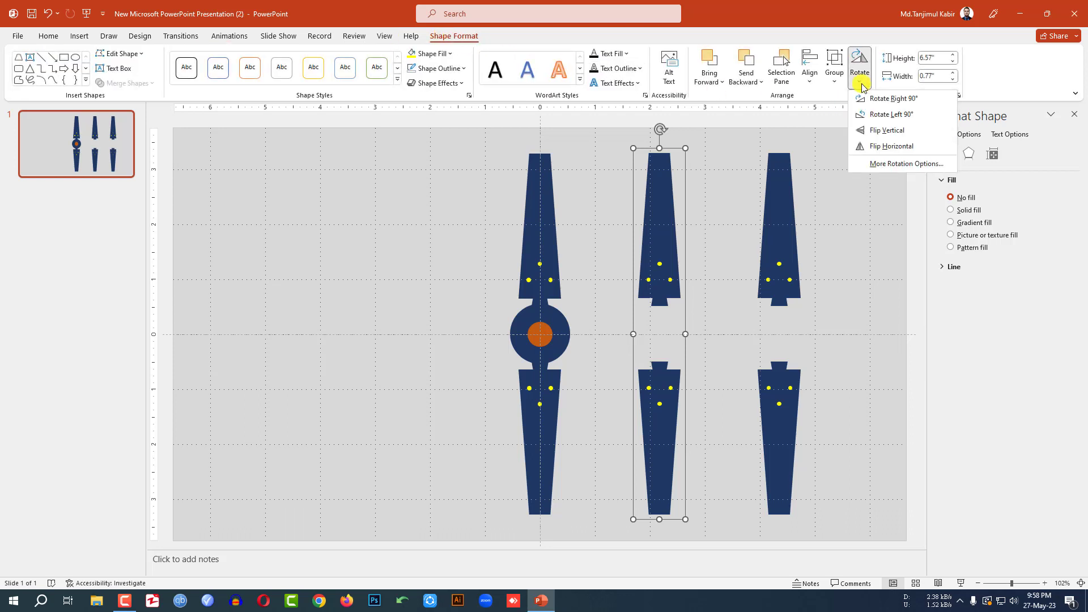
left_click(882, 164)
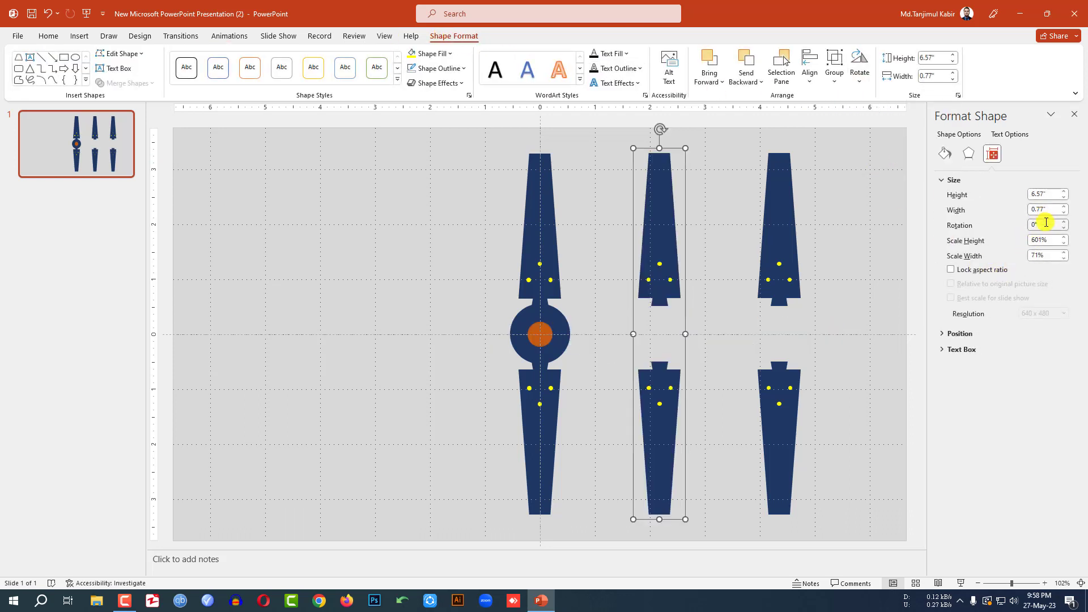
type("60")
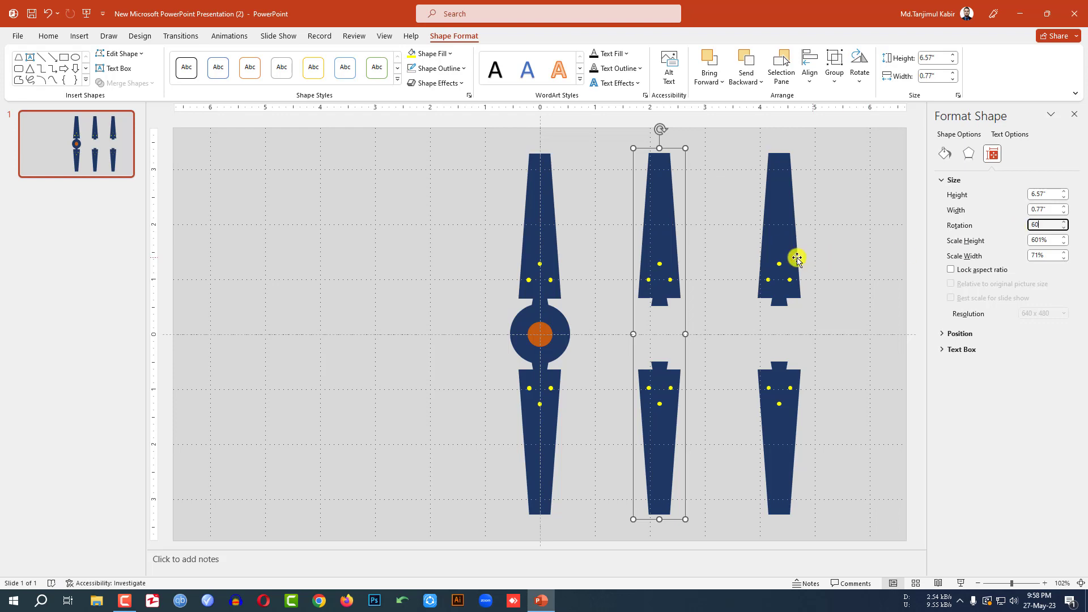
left_click(779, 253)
type("120")
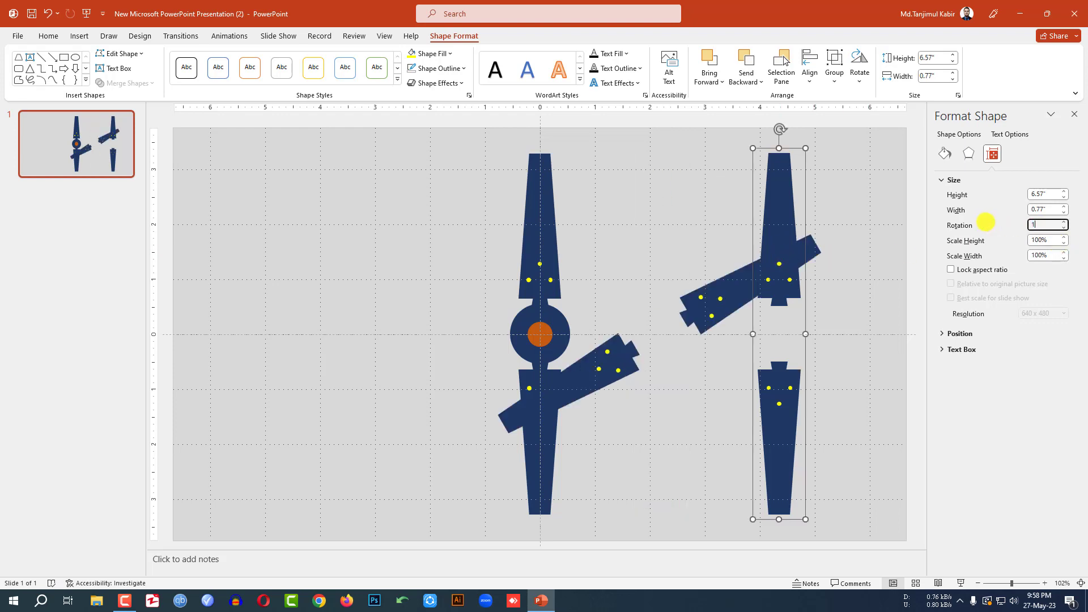
left_click(878, 301)
- Move both rotated pairs onto the hub to form a six-blade star
left_click_drag(761, 271, 639, 267)
left_click_drag(819, 372, 626, 387)
left_click(771, 367)
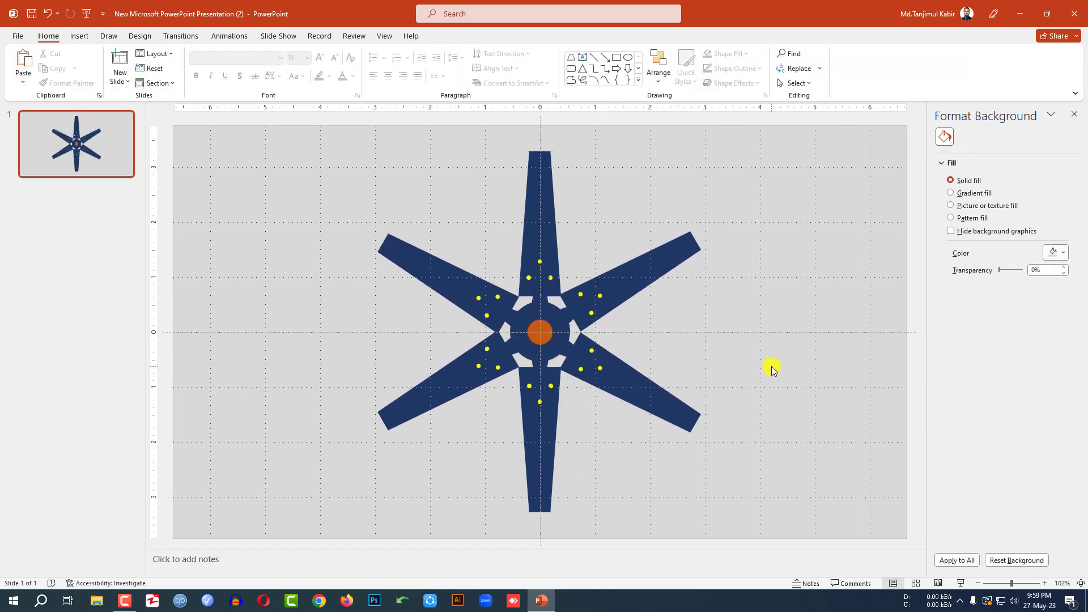
- Ungroup the three blade pairs into six separate blades
left_click(542, 211)
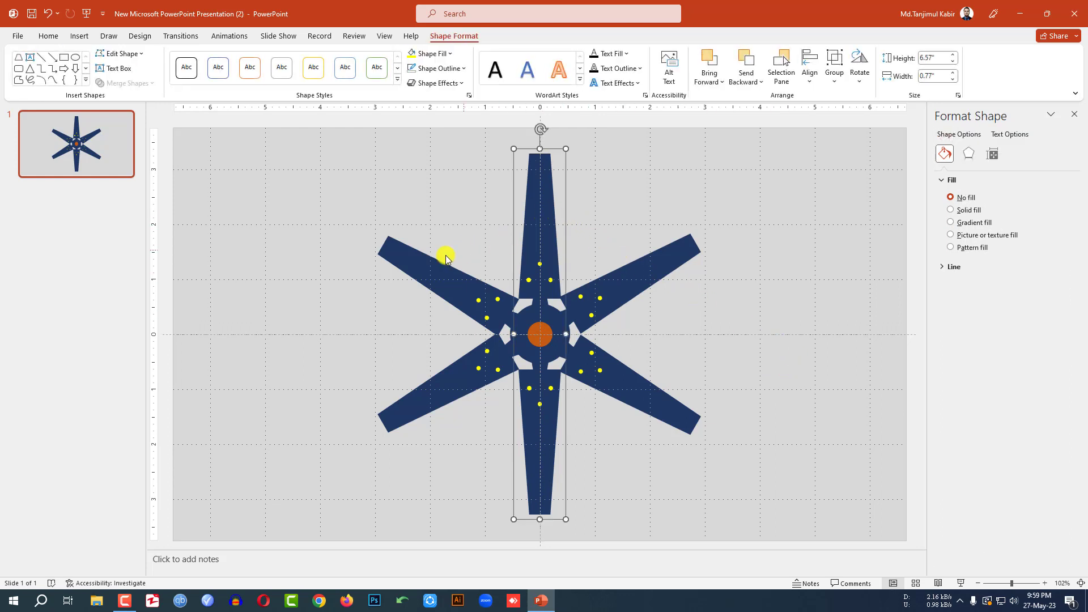
left_click(432, 262, "shift")
left_click(450, 382, "shift")
right_click(450, 381)
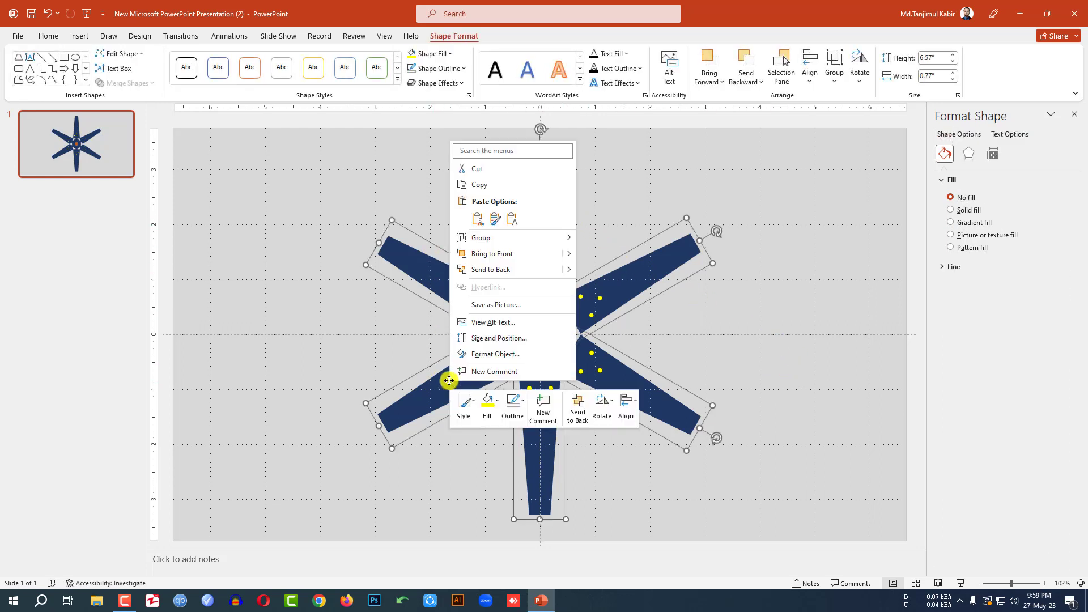
mouse_move(520, 237)
left_click(611, 271)
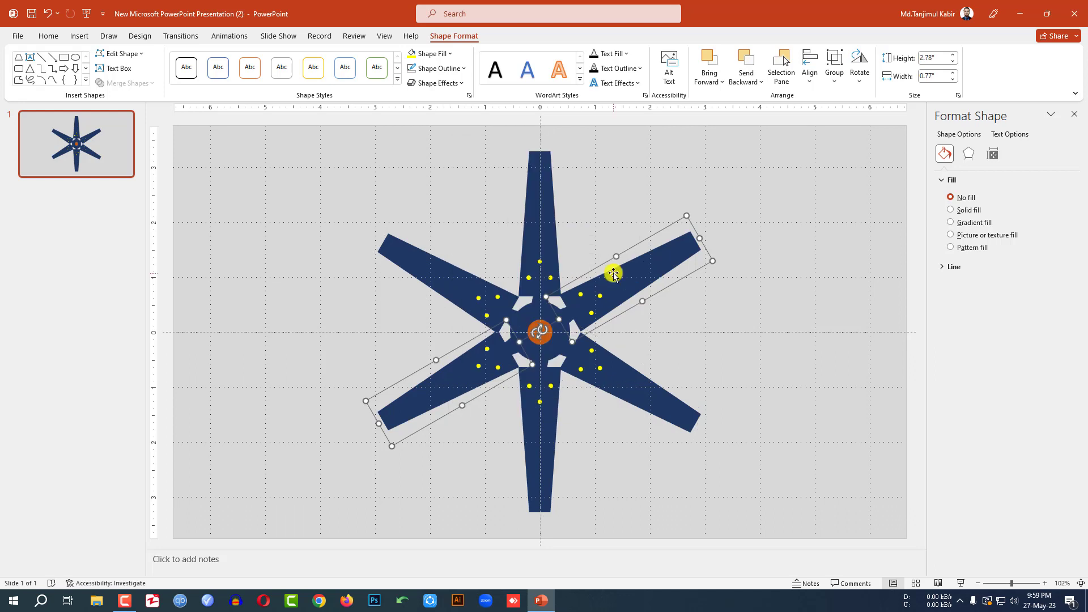
left_click(740, 343)
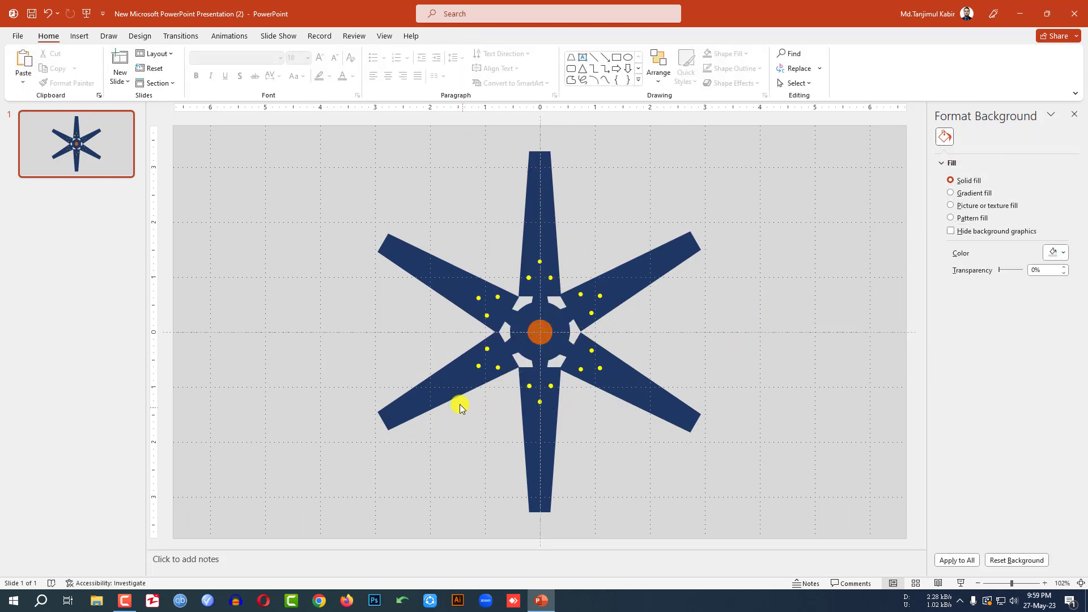
- Set the upper-left, upper-right and bottom blades to No Fill
left_click(448, 288)
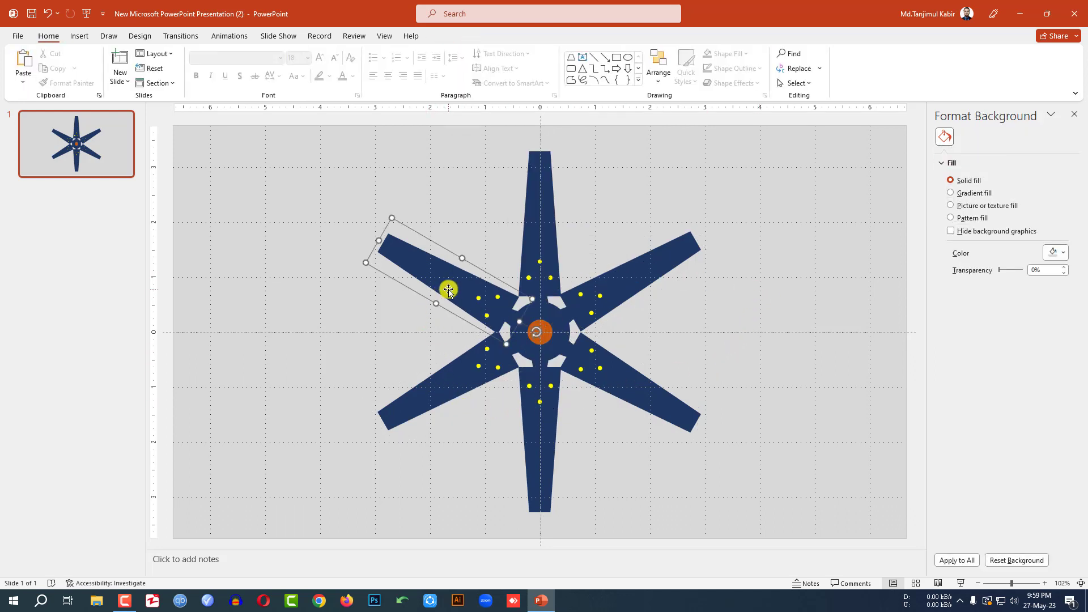
left_click(667, 262, "shift")
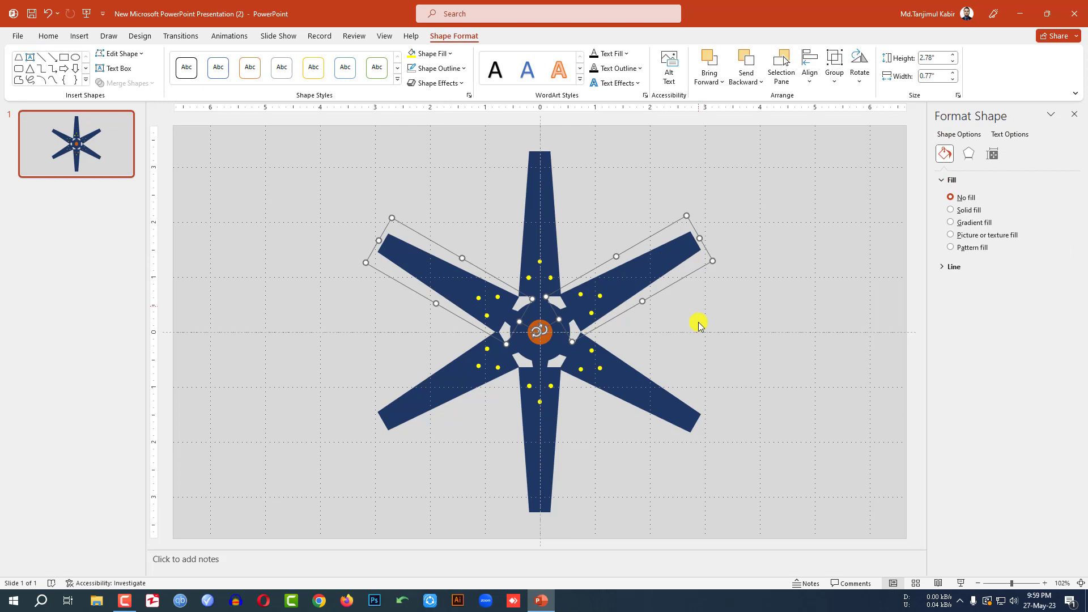
left_click(552, 428, "shift")
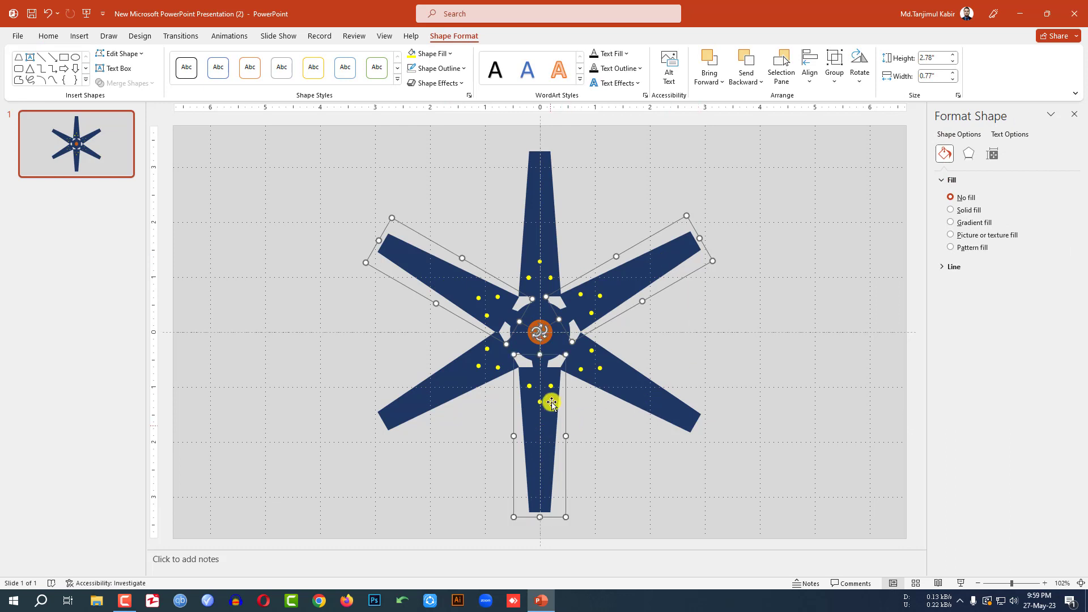
left_click(452, 54)
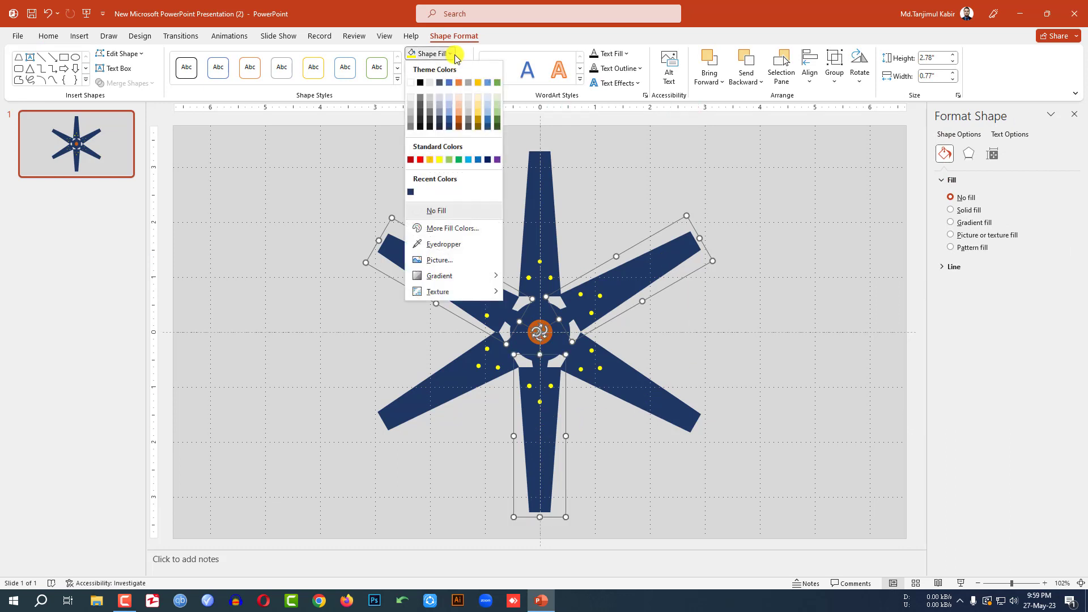
left_click(432, 216)
left_click(707, 387)
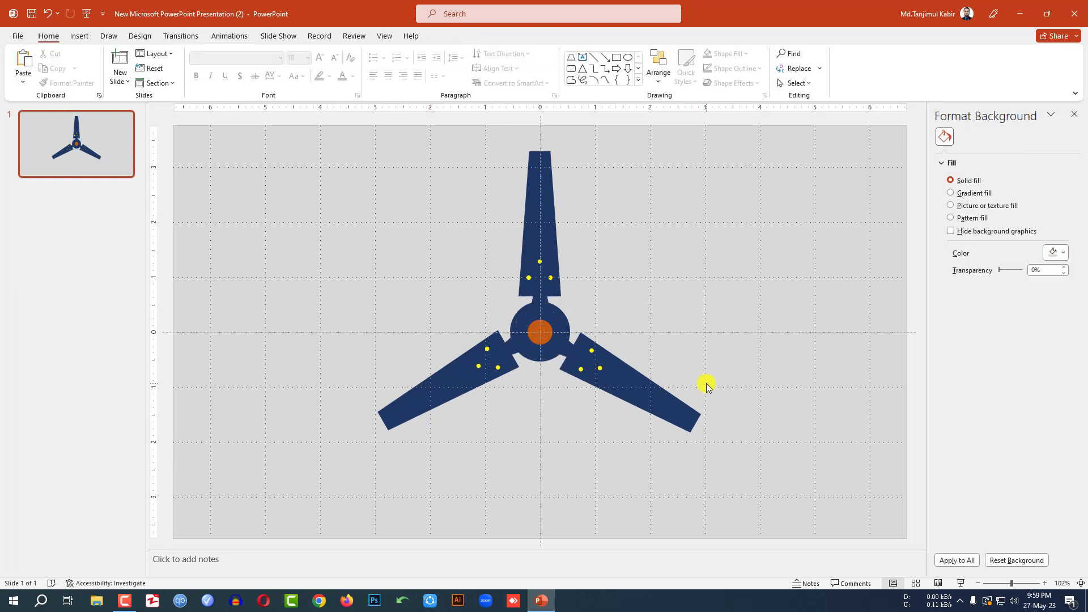
- Group all the fan shapes and give the group a Spin emphasis lasting 01.00 seconds
key("ctrl+a")
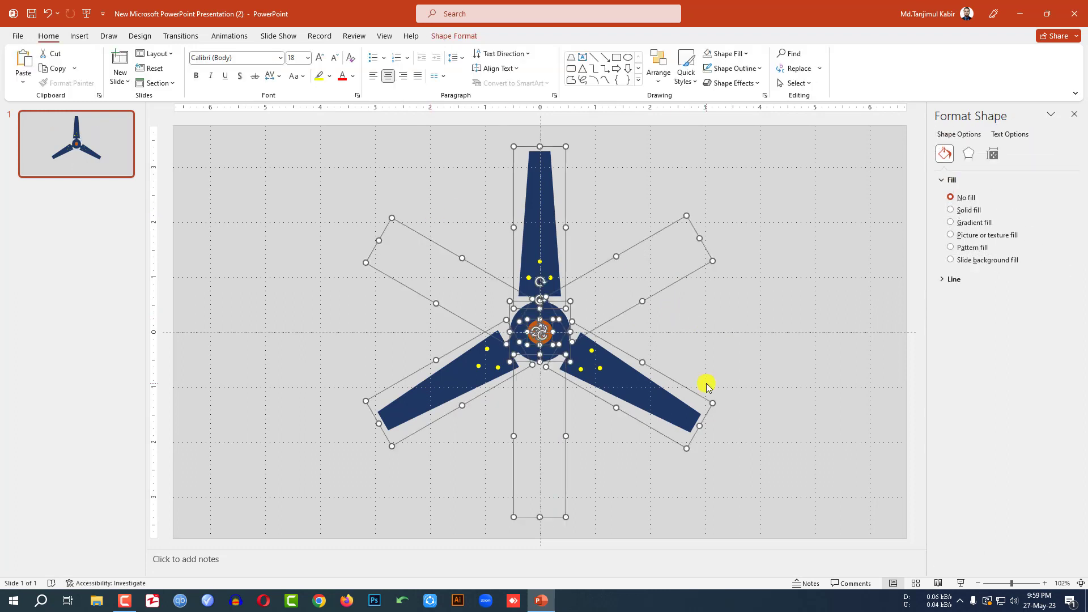
key("ctrl+g")
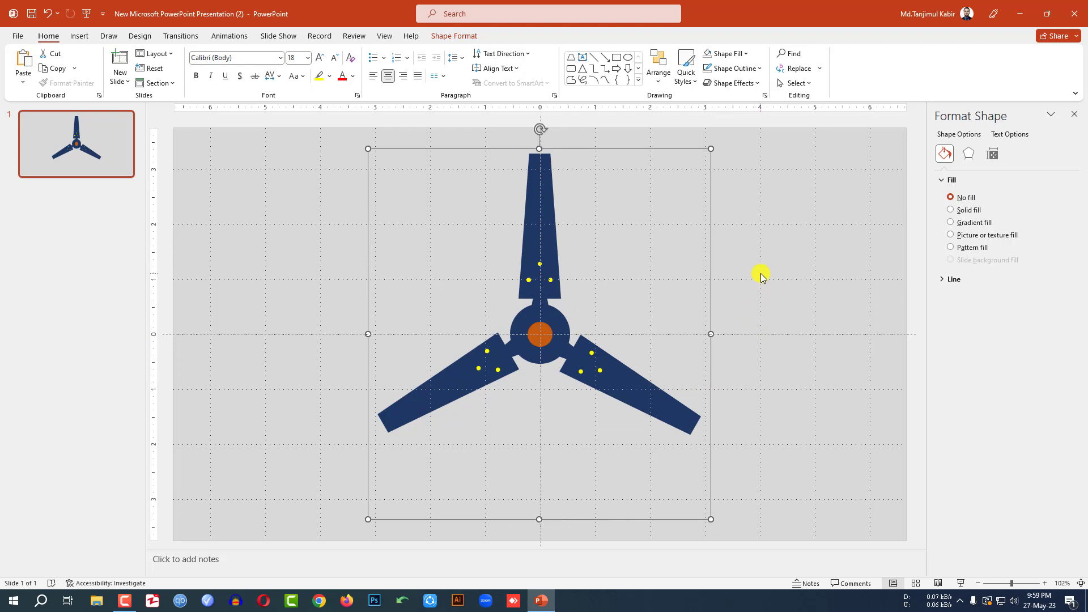
left_click(238, 36)
left_click(768, 83)
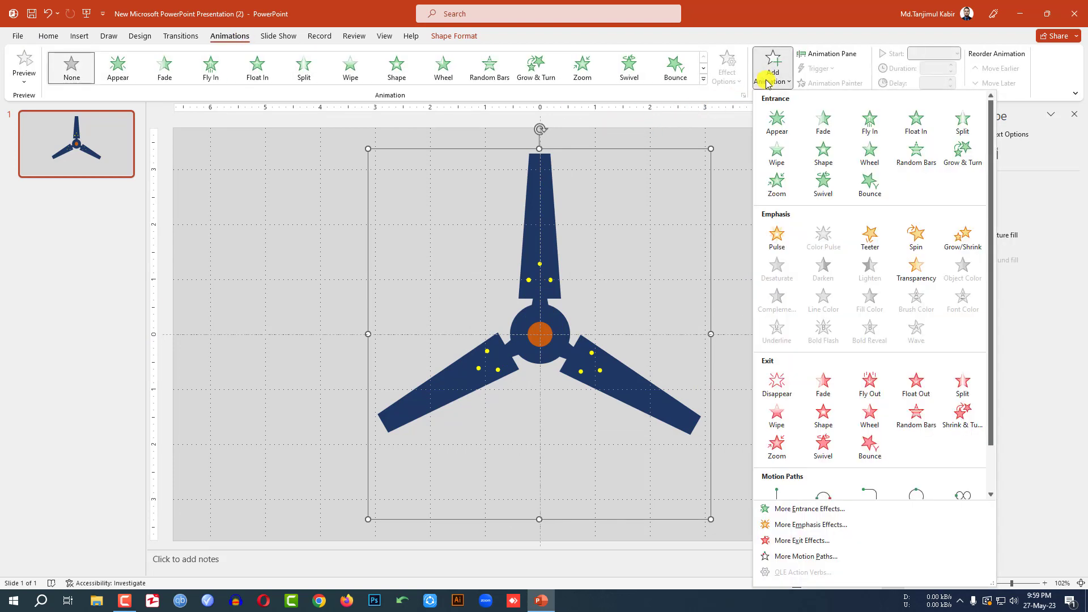
left_click(914, 237)
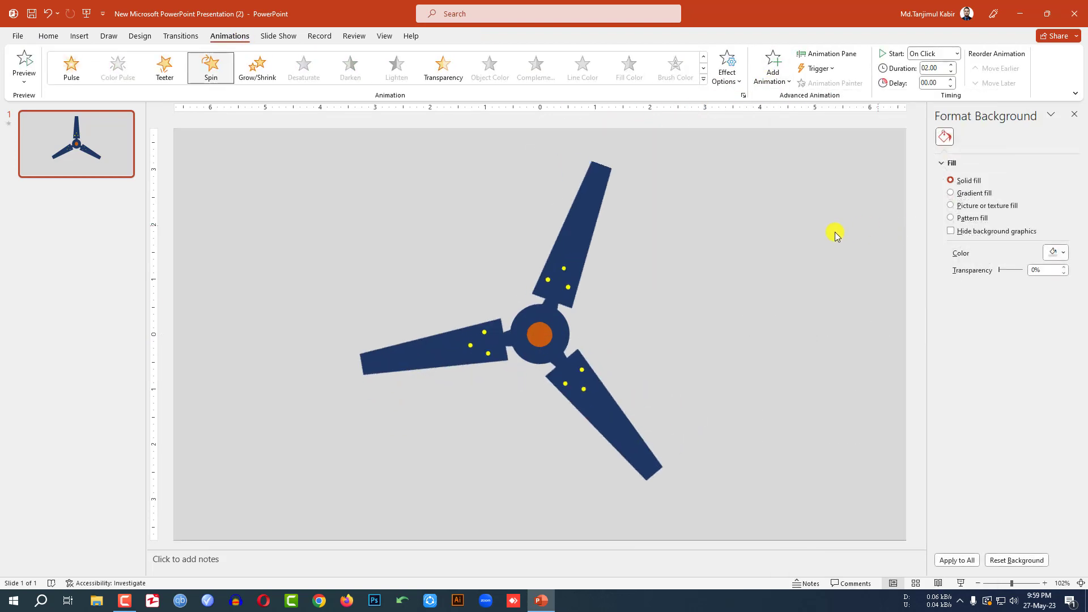
left_click(952, 72)
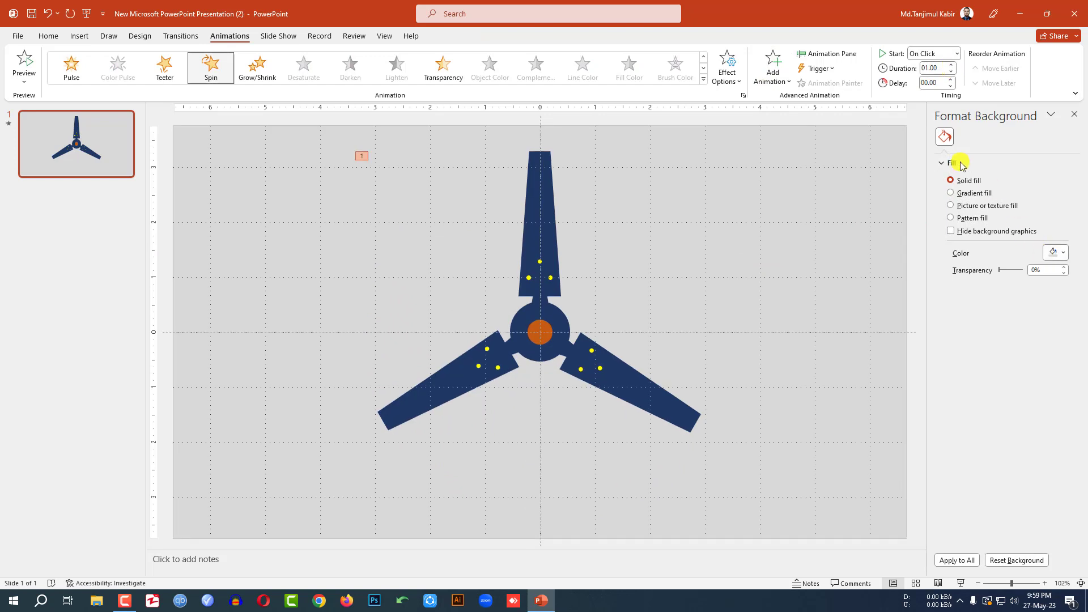
- Set Group 48's Spin effect timing to repeat Until End of Slide
left_click(834, 54)
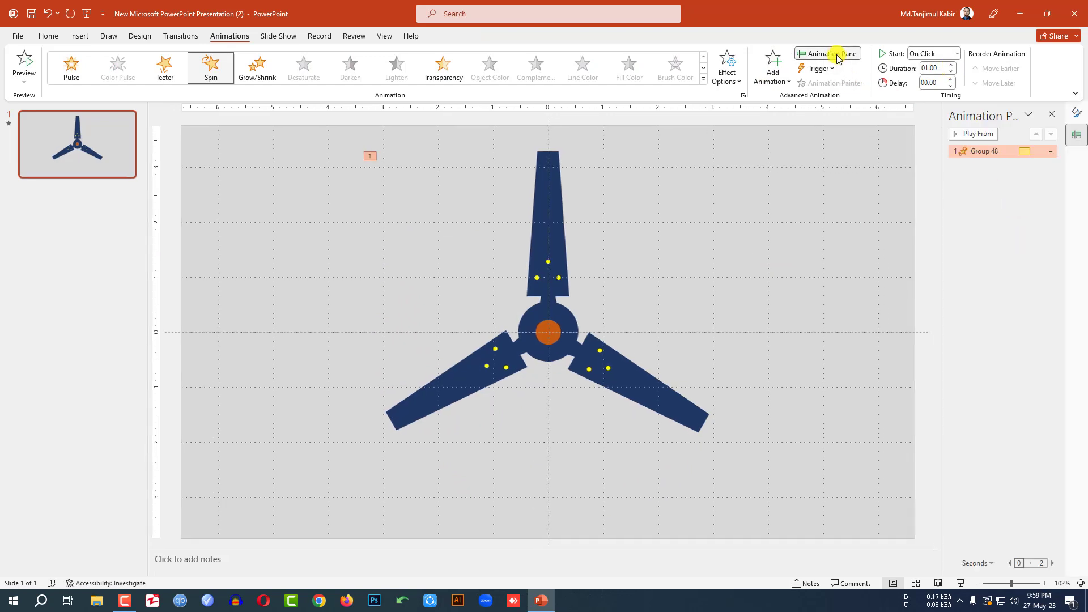
left_click(1051, 151)
left_click(1008, 204)
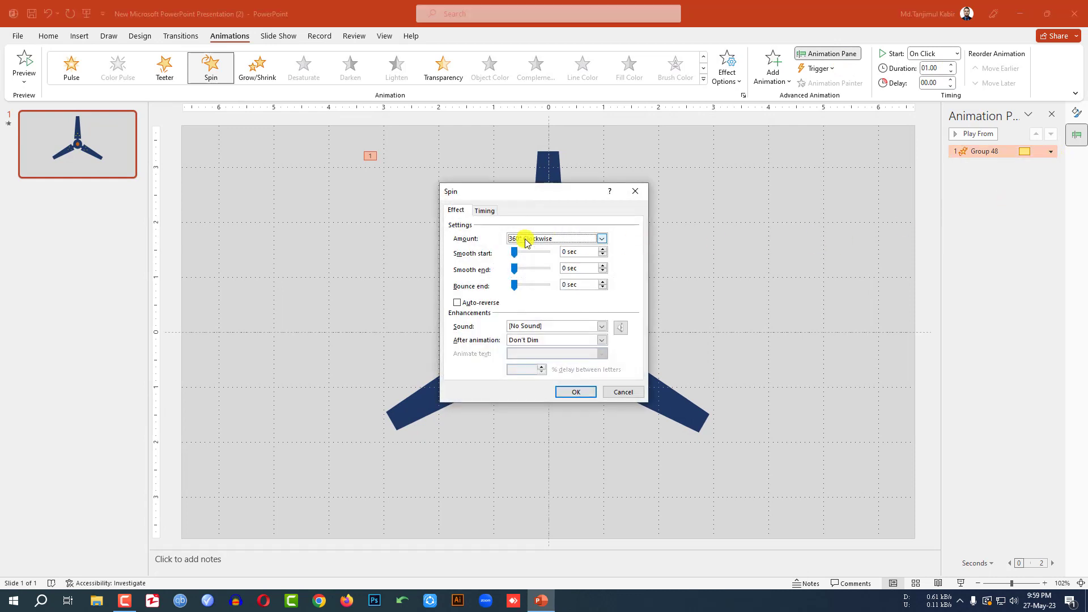
left_click(485, 211)
left_click(581, 269)
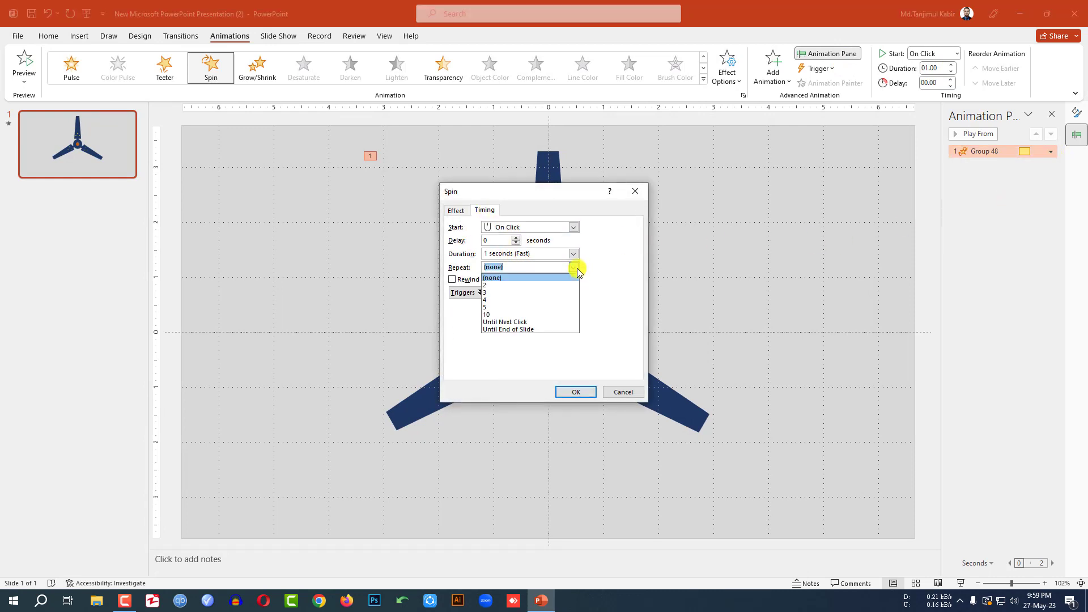
left_click(518, 327)
left_click(572, 393)
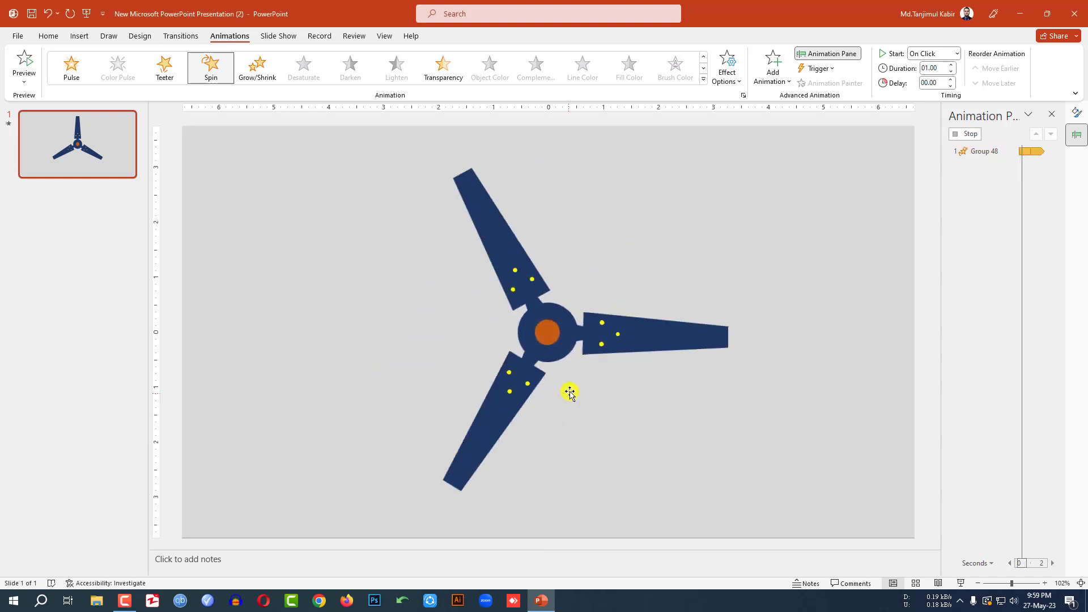